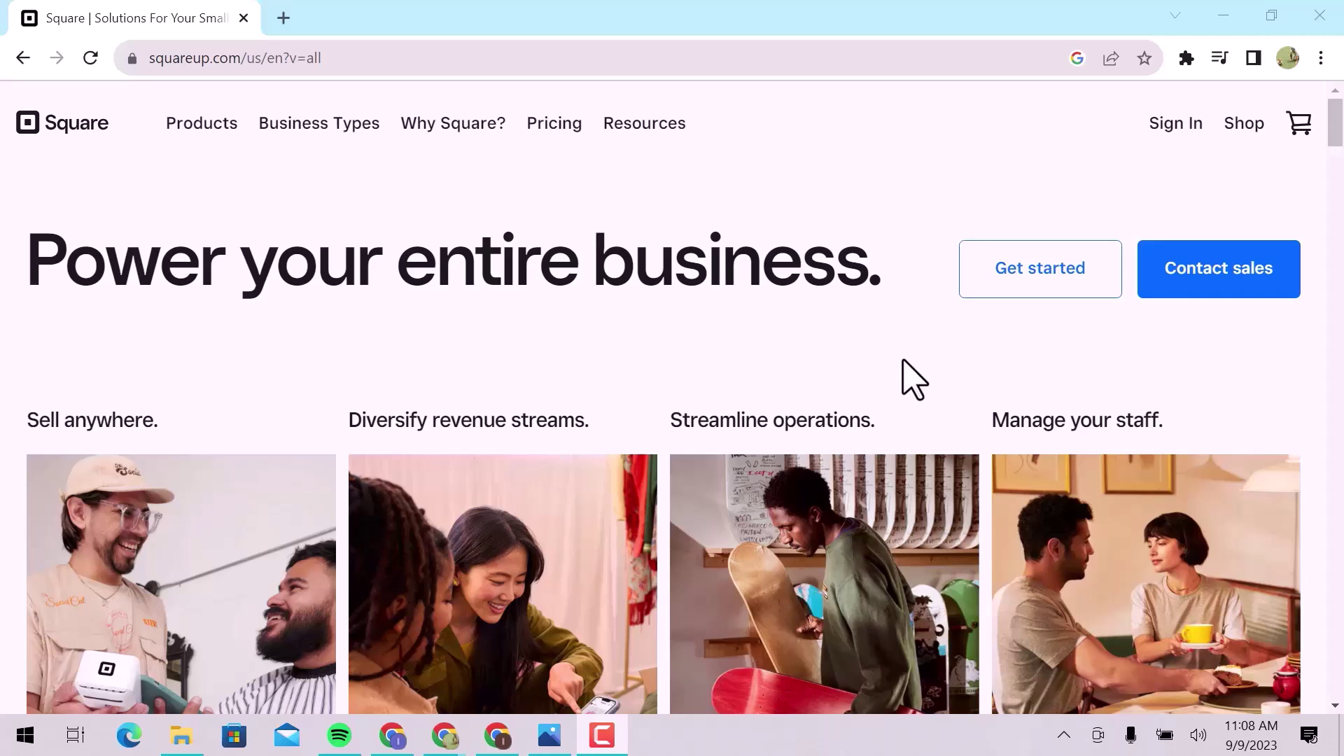
# Scroll the Square home page and begin creating a new account.
pyautogui.scroll(-15, 914, 381)
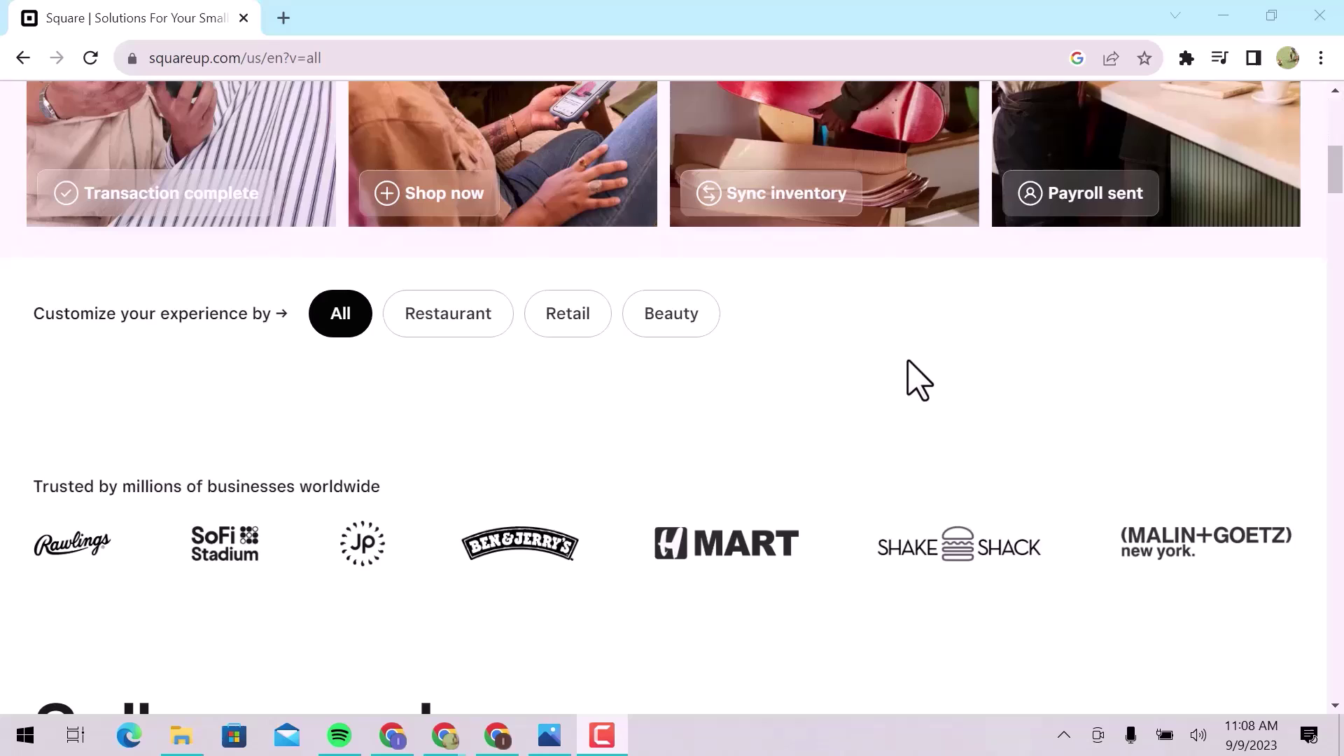
pyautogui.scroll(-6, 917, 382)
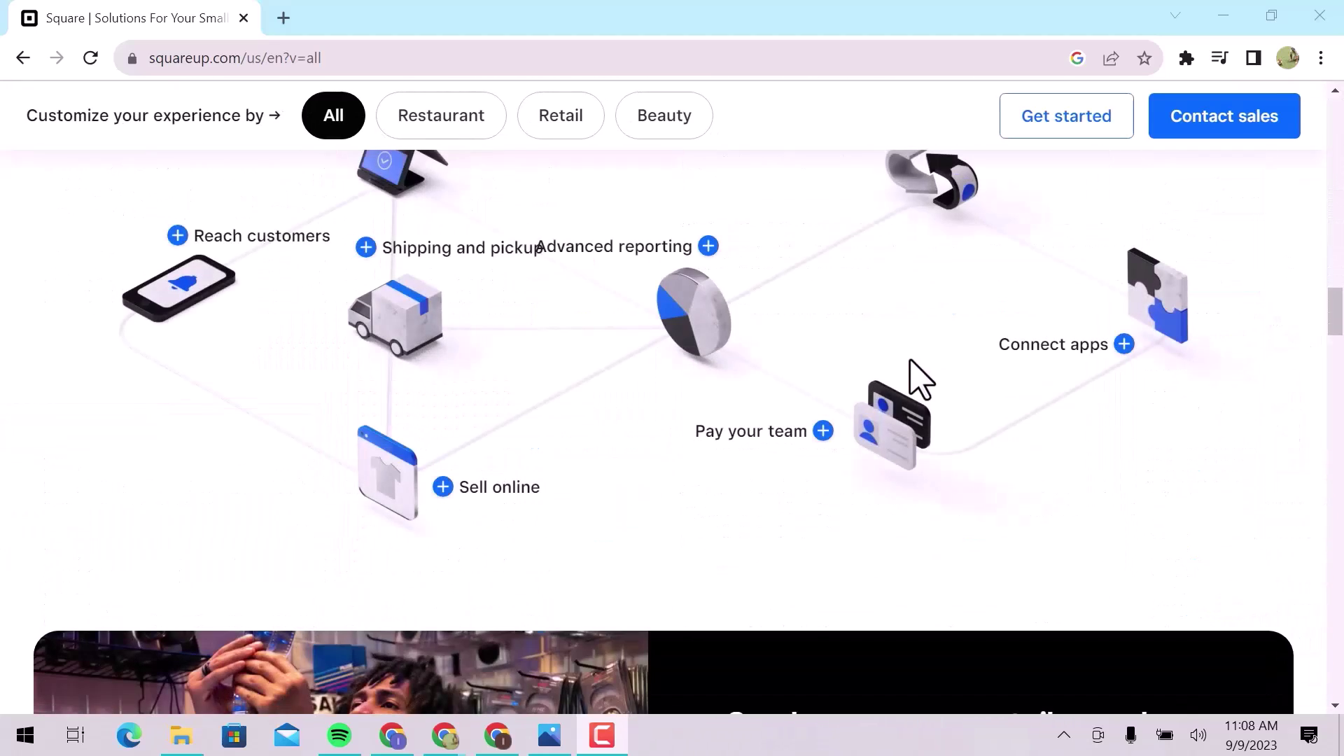
pyautogui.scroll(-7, 910, 361)
pyautogui.scroll(-4, 918, 380)
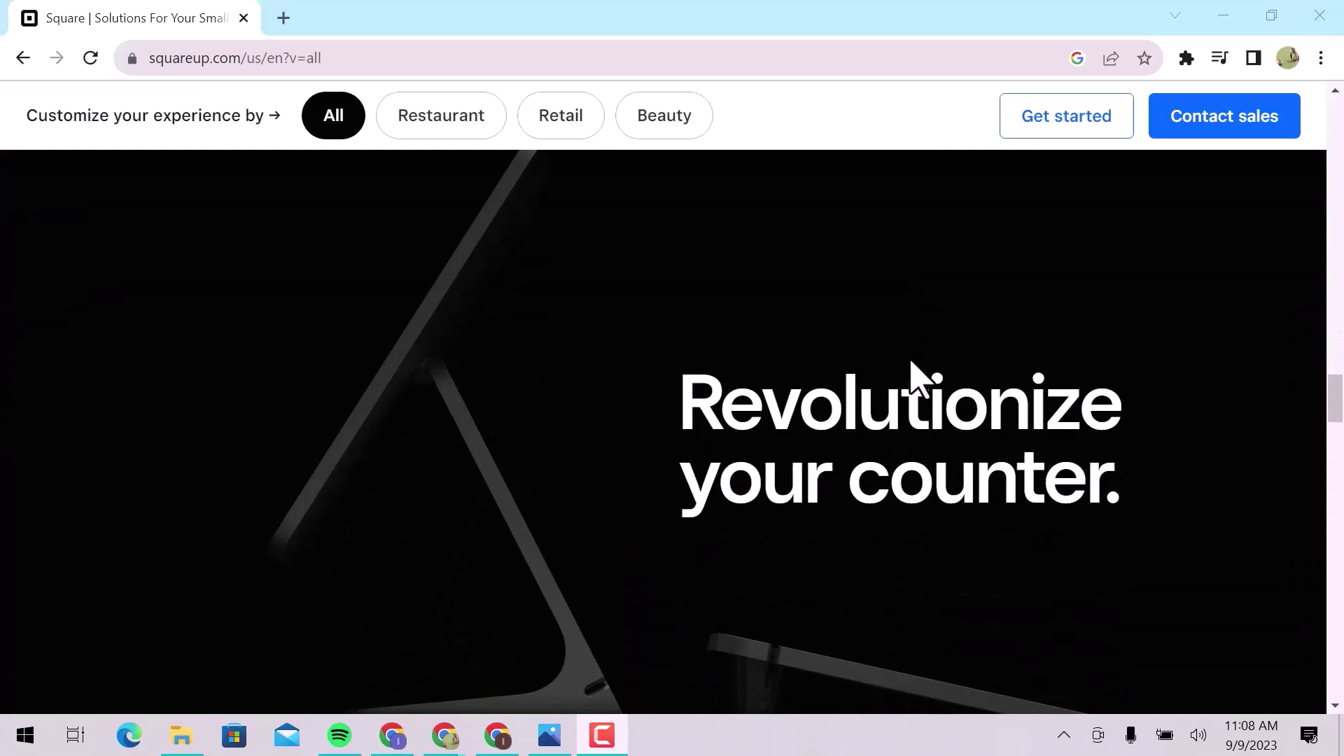
pyautogui.scroll(-6, 917, 378)
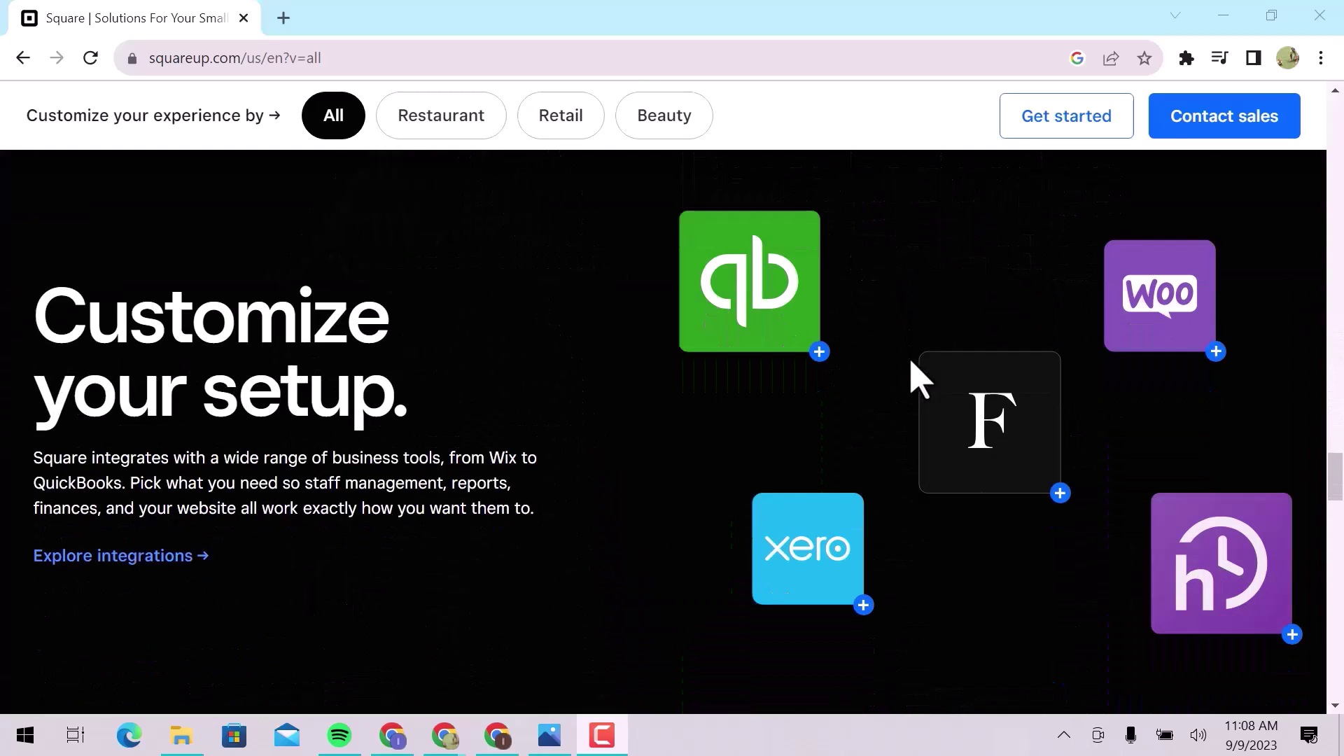
pyautogui.click(1105, 137)
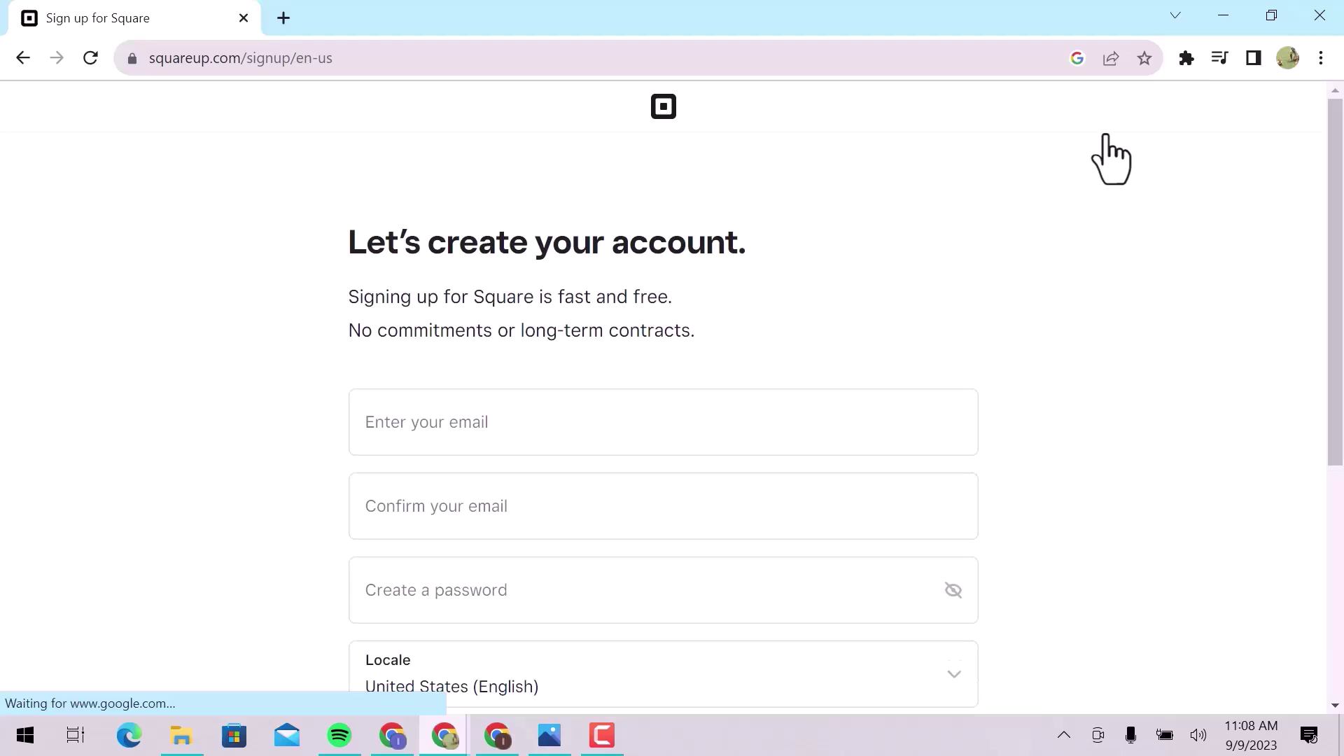
# Enter and confirm the account e-mail, create a password, and accept the terms.
pyautogui.scroll(-3, 1111, 160)
pyautogui.click(891, 234)
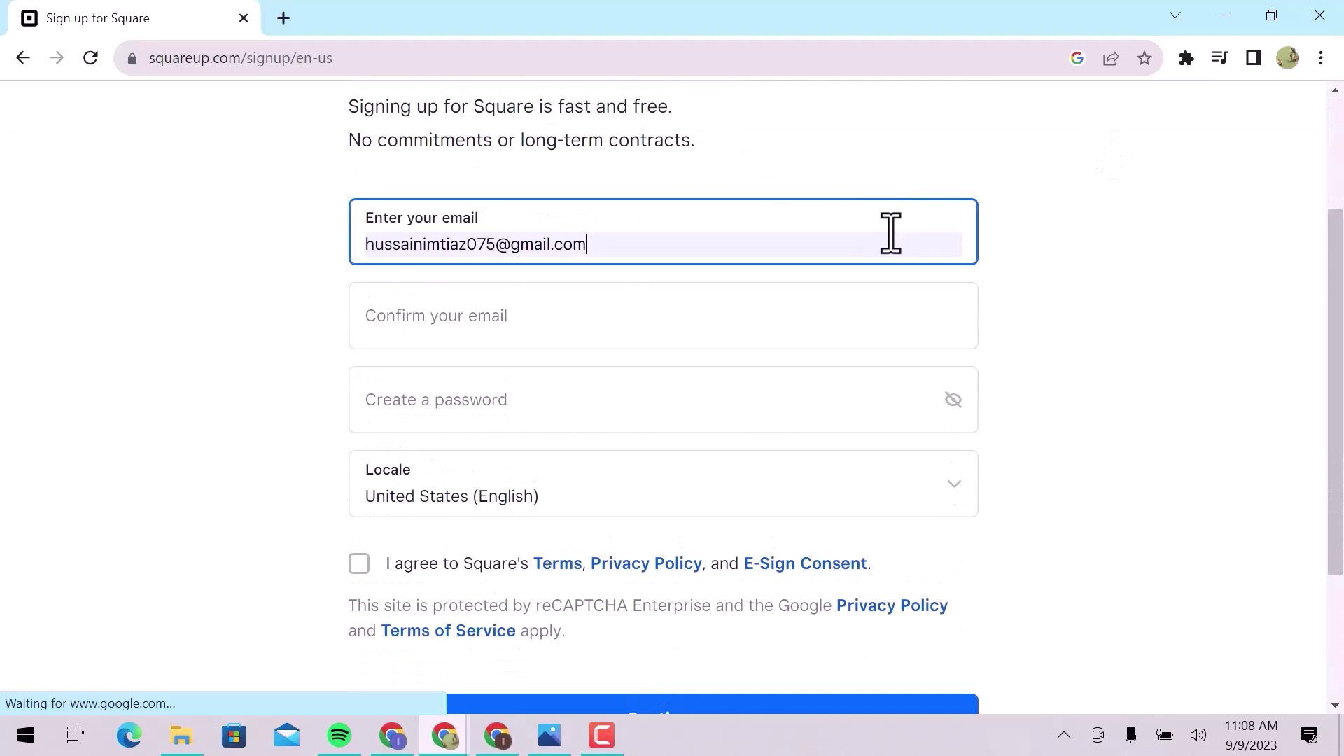
pyautogui.click(793, 329)
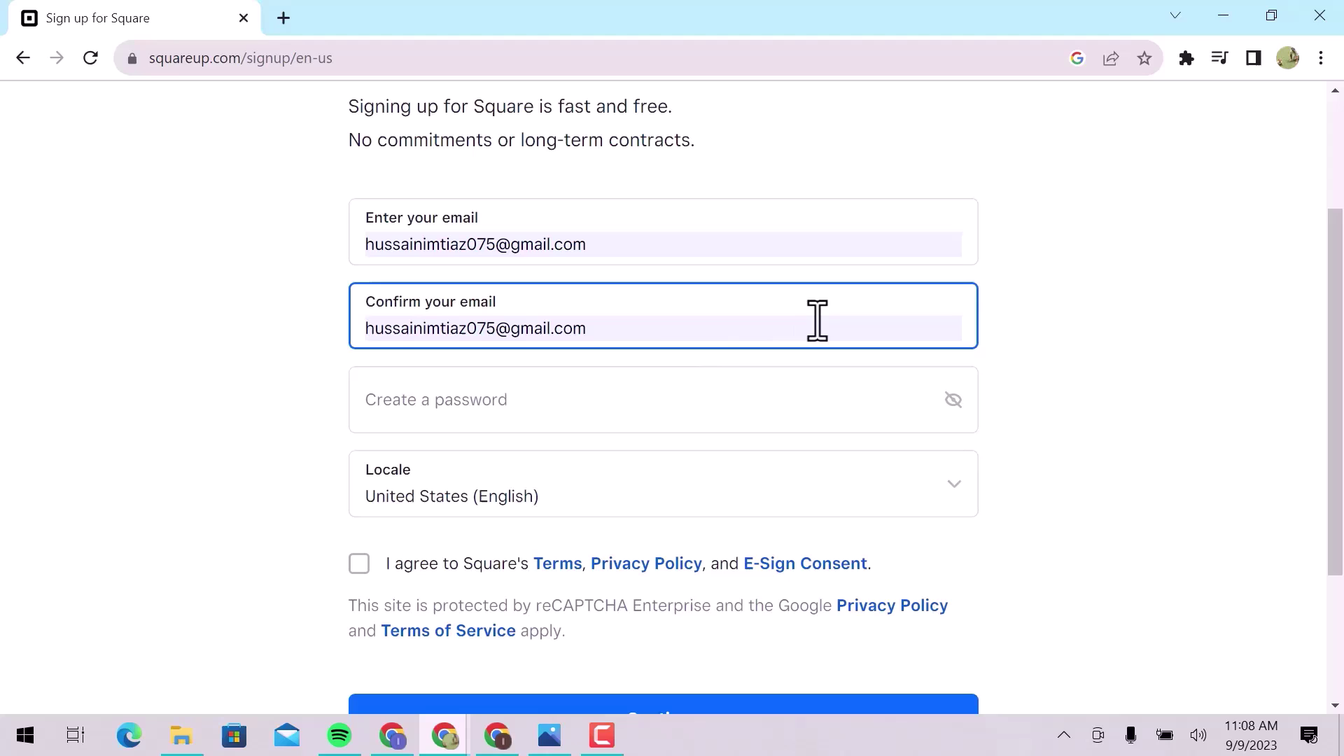
pyautogui.click(793, 409)
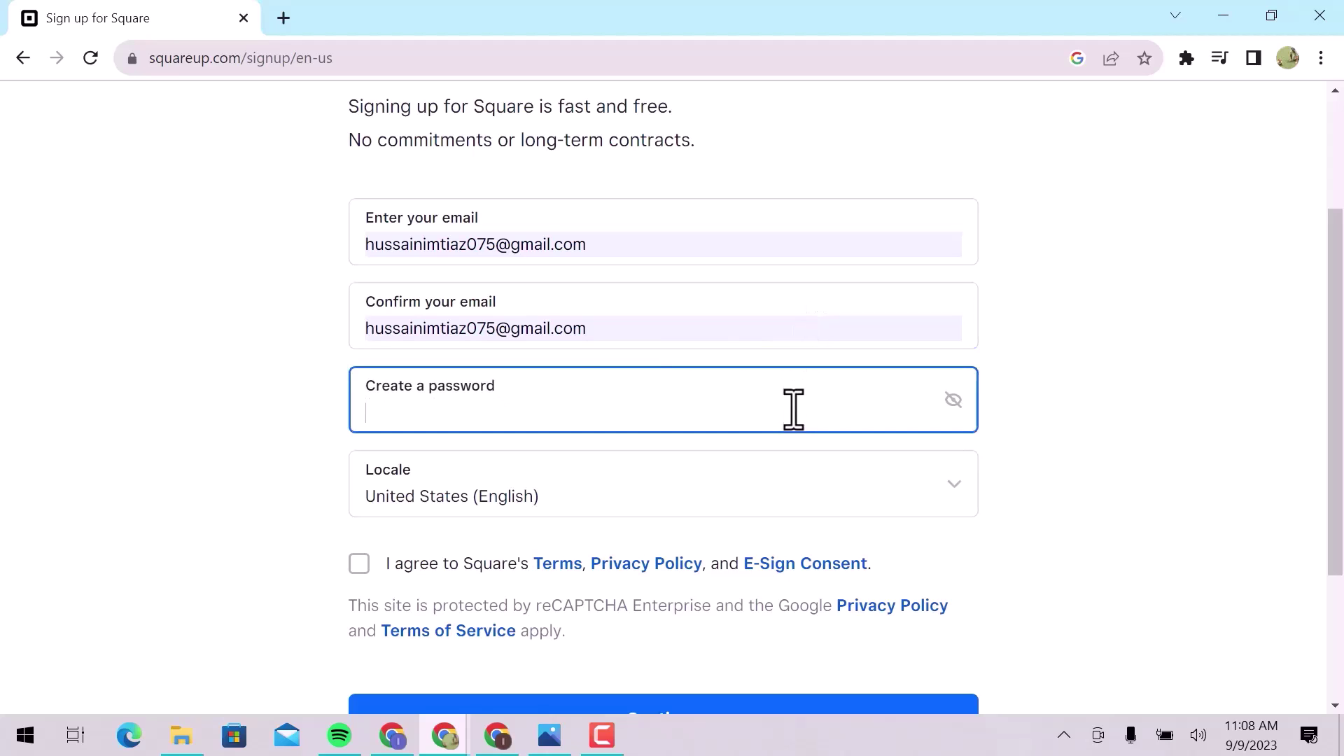
pyautogui.write('••••••••••')
pyautogui.click(361, 566)
pyautogui.scroll(-1, 371, 574)
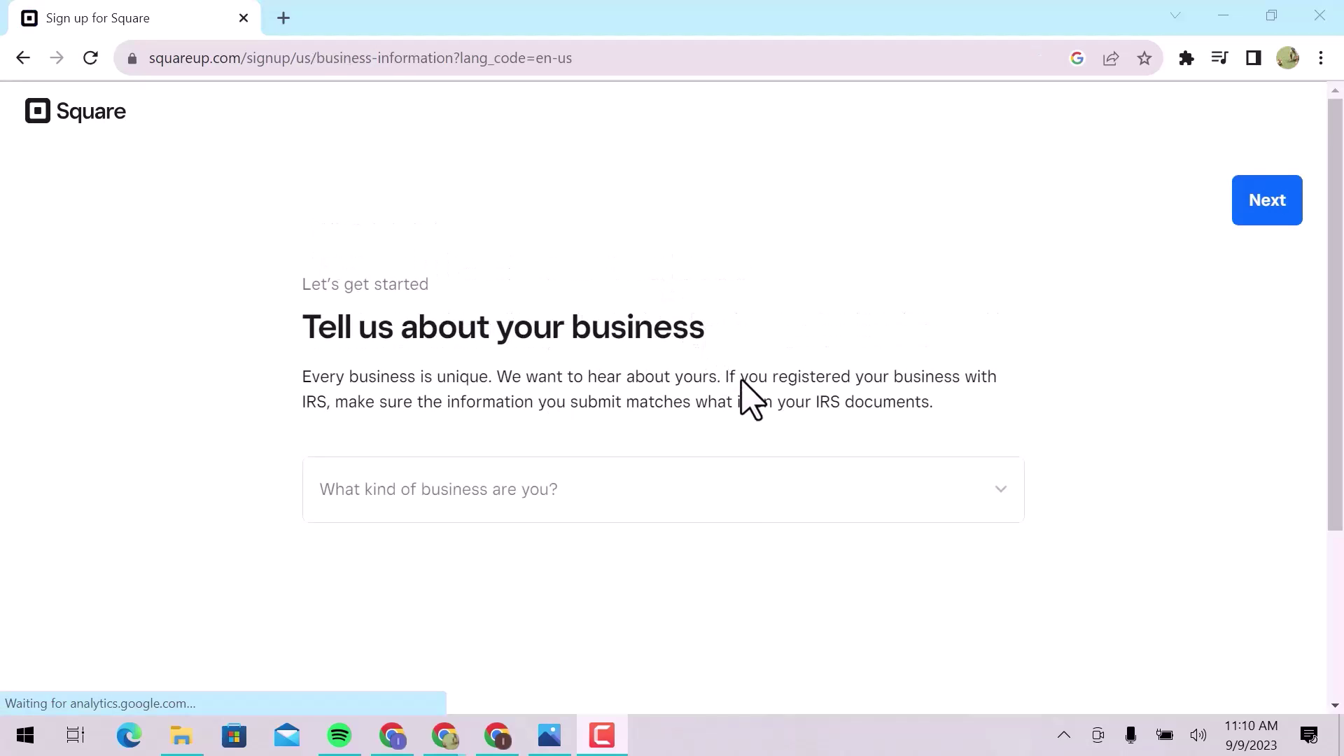
# Set the business type to Other, name it 'AP Production', and enter the phone number.
pyautogui.click(761, 494)
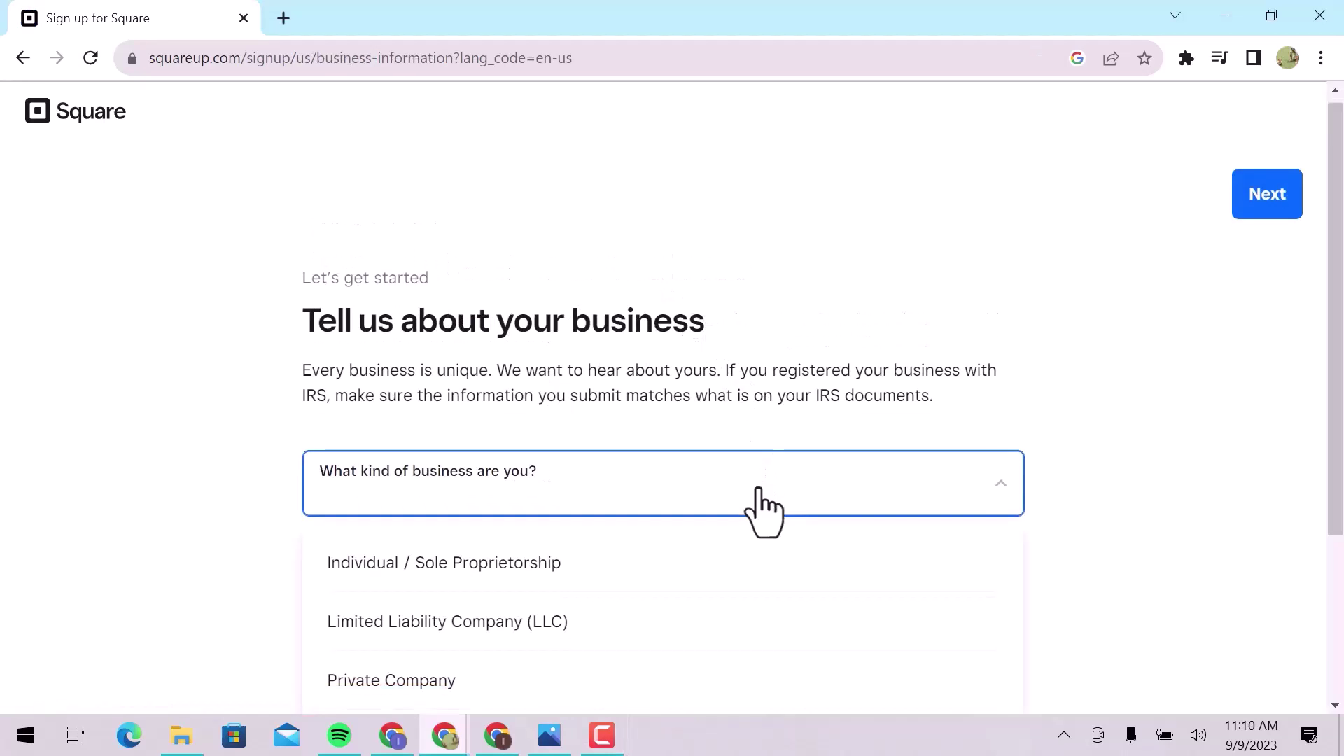
pyautogui.scroll(-4, 765, 511)
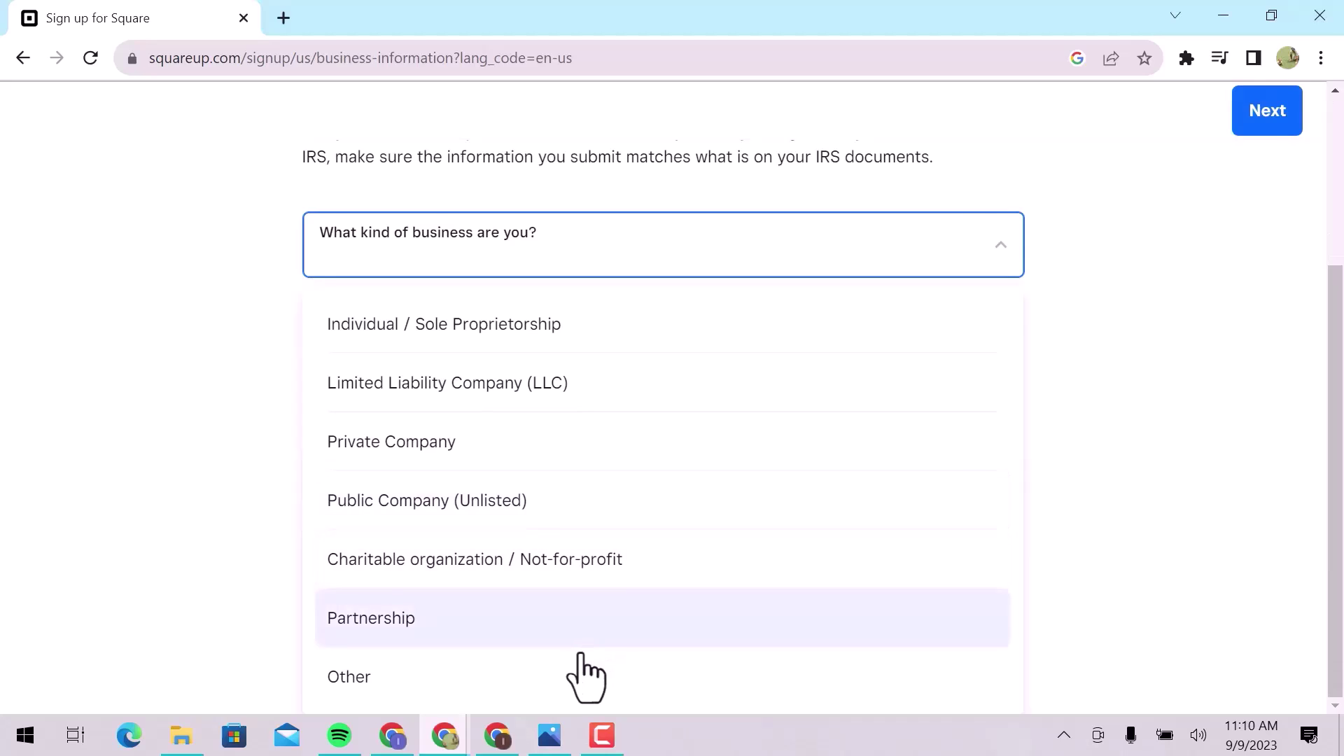
pyautogui.click(566, 675)
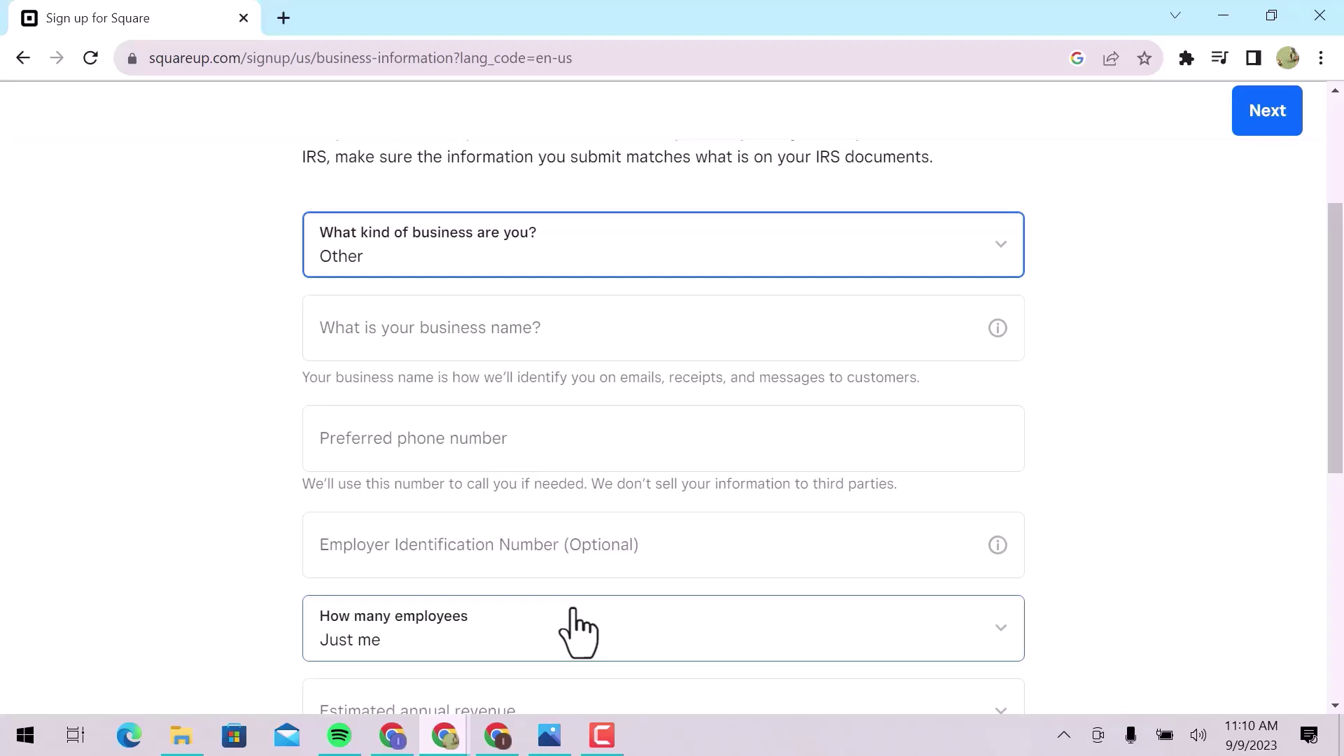
pyautogui.click(704, 338)
pyautogui.write('AP Production')
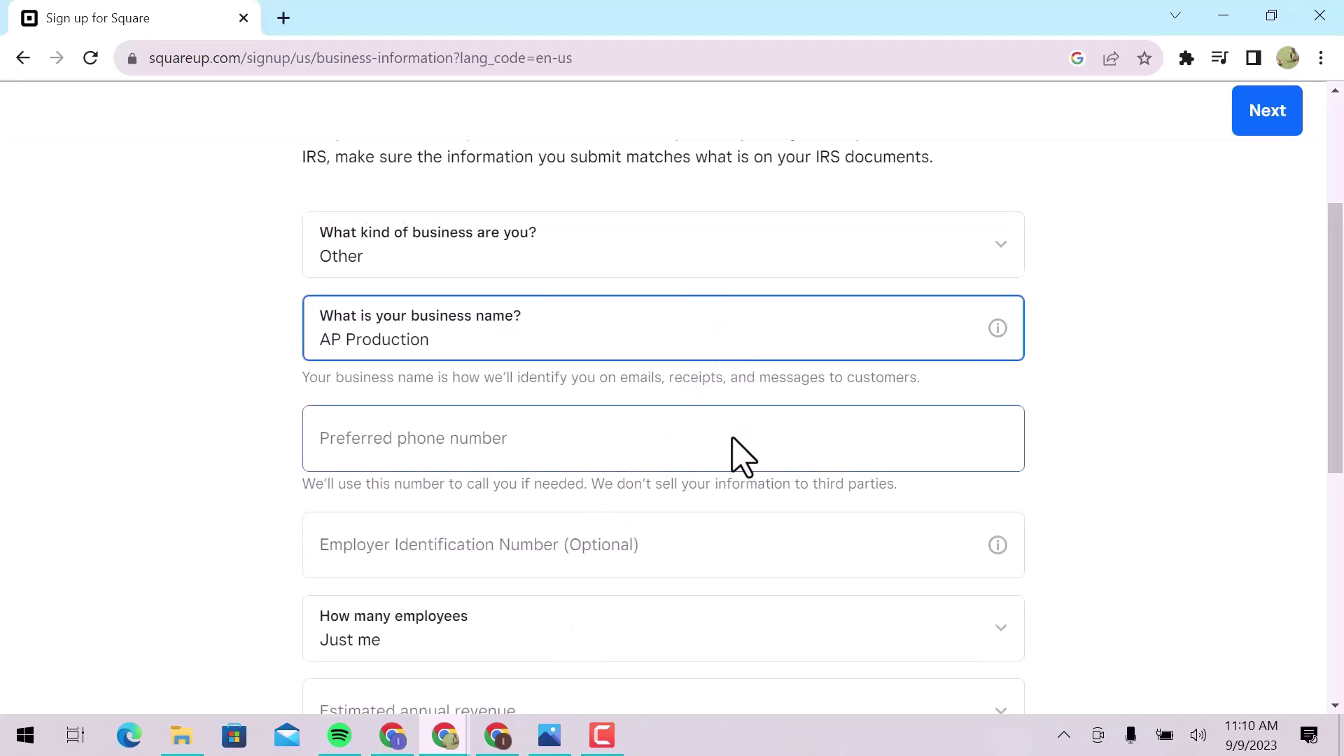
pyautogui.click(742, 456)
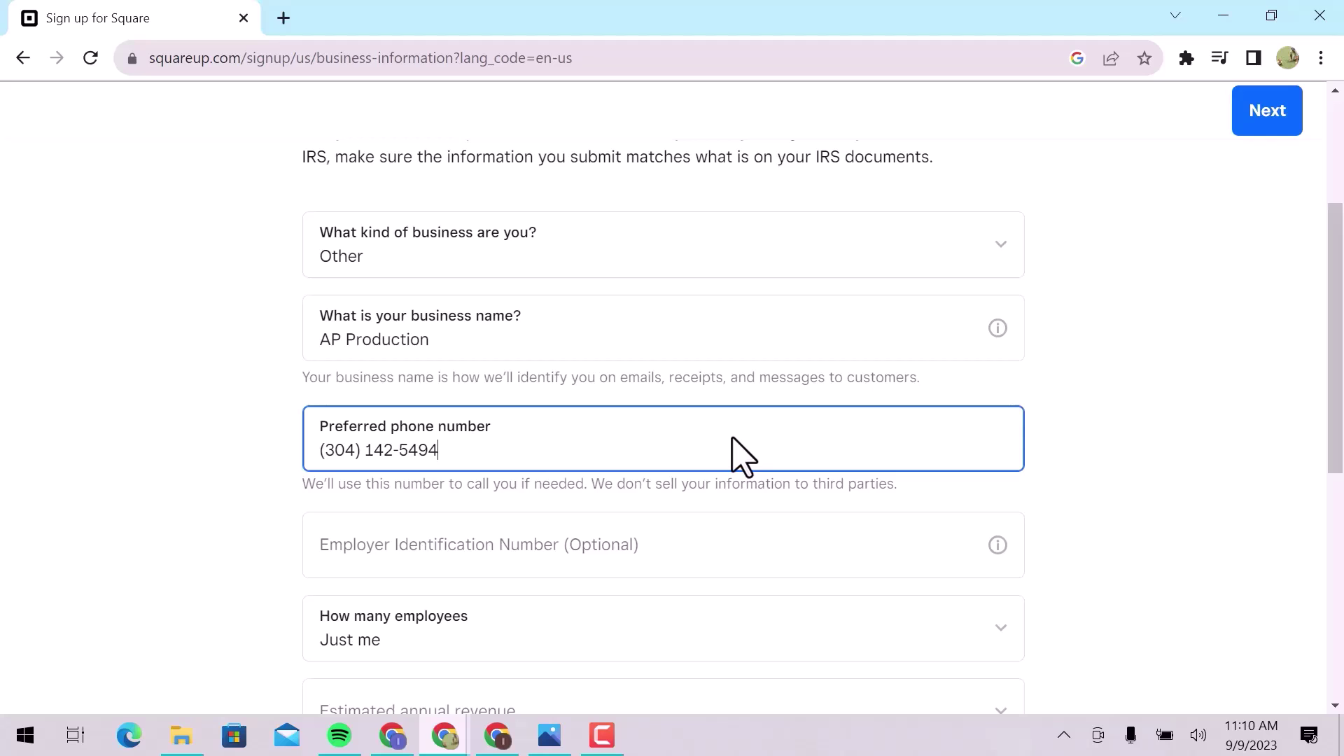
# Choose Just me, $0 – $10,000 revenue, mark it a mobile business, and submit.
pyautogui.scroll(-3, 739, 448)
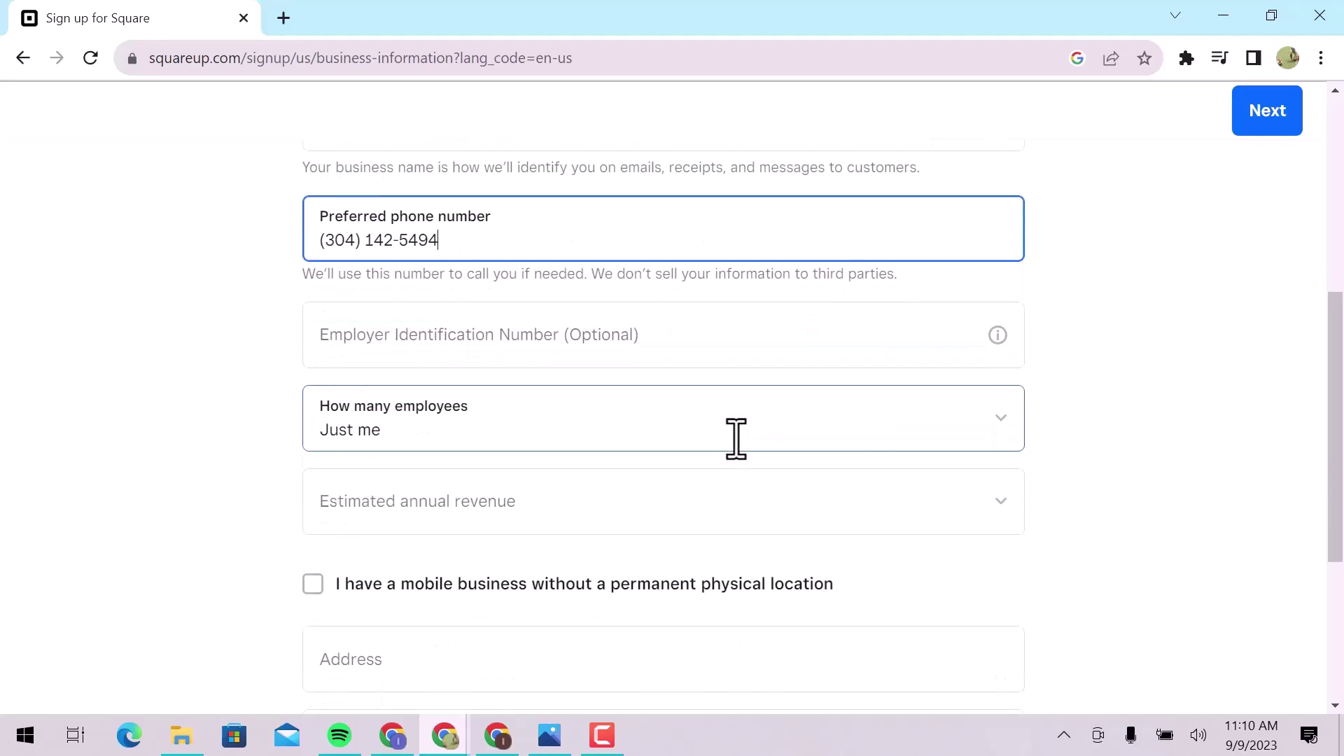
pyautogui.click(737, 441)
pyautogui.click(732, 441)
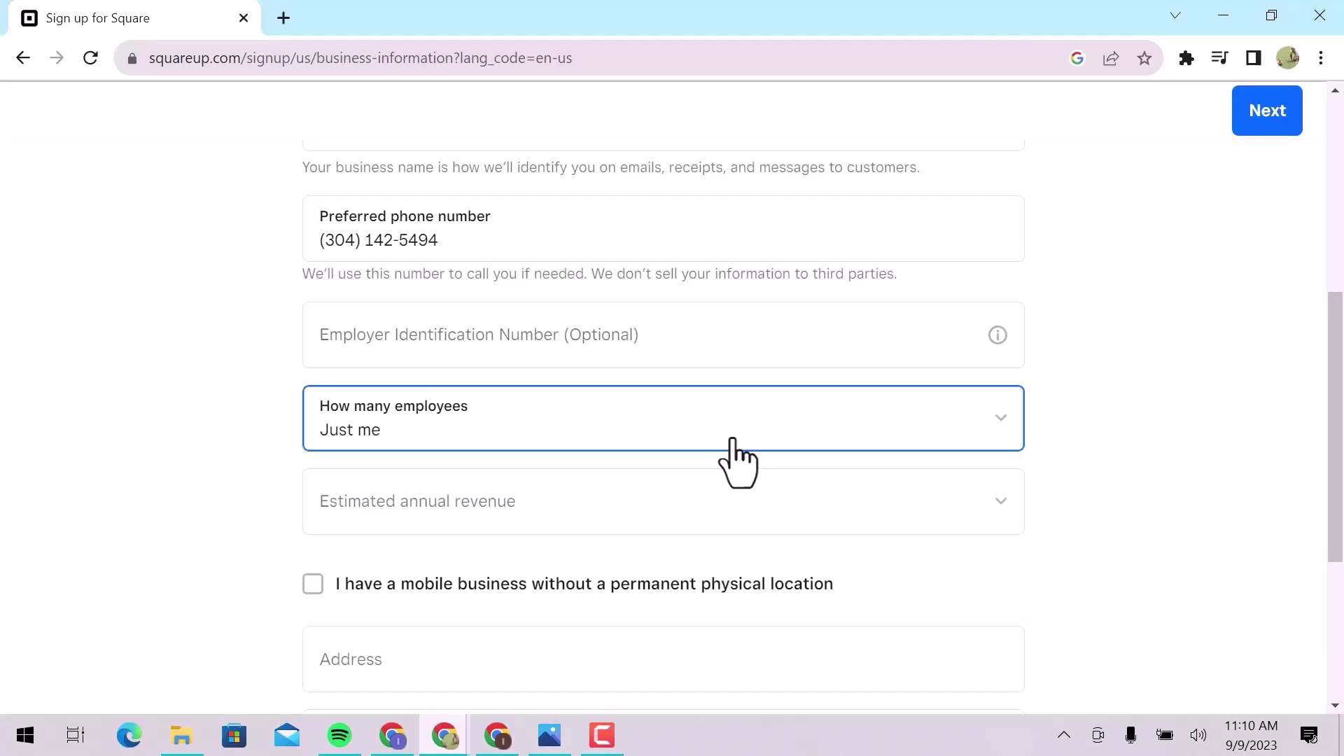
pyautogui.scroll(-3, 733, 441)
pyautogui.click(715, 308)
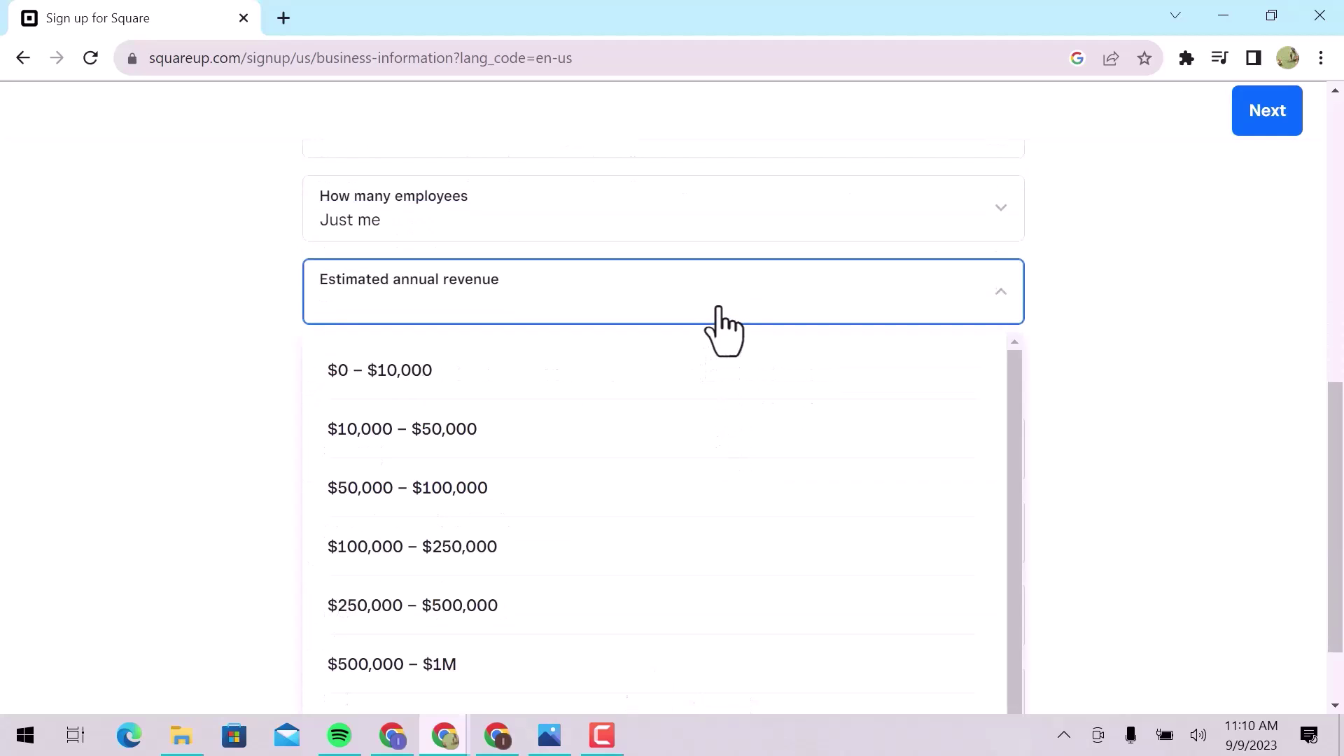
pyautogui.click(702, 386)
pyautogui.scroll(-1, 702, 386)
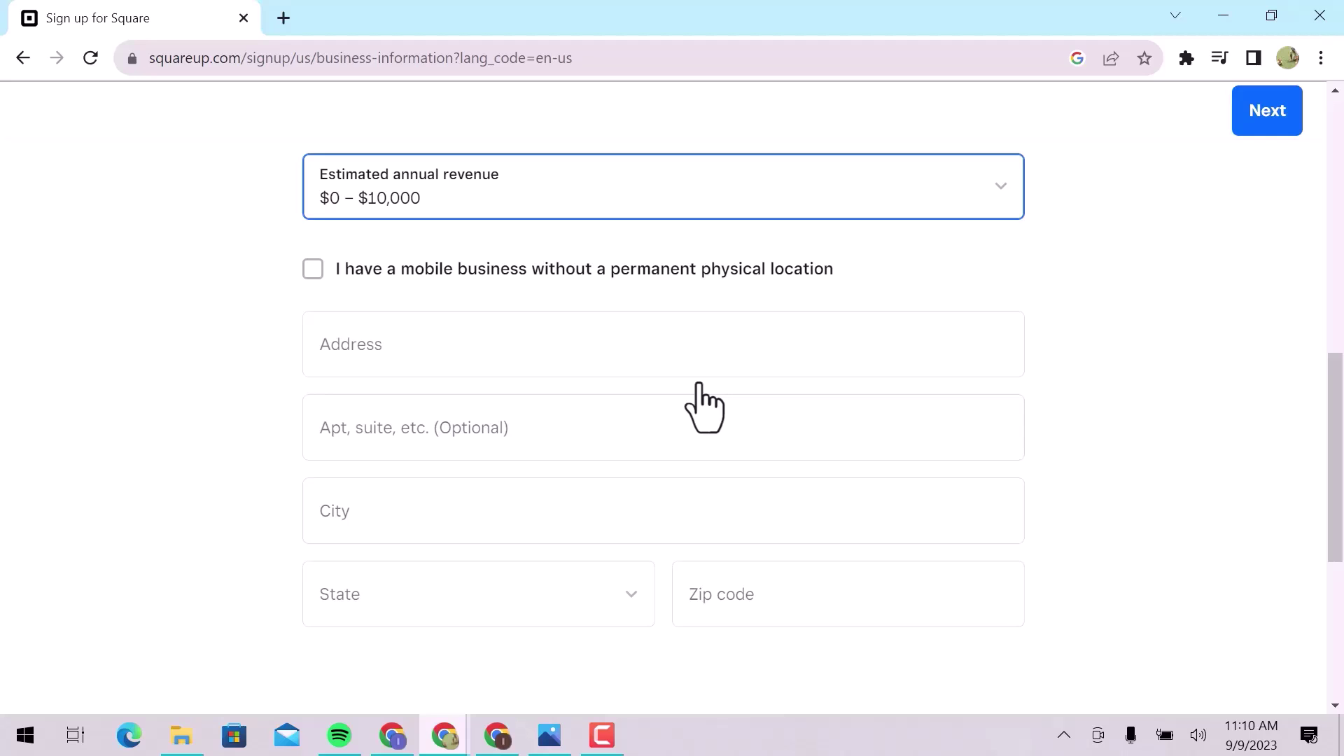
pyautogui.click(312, 270)
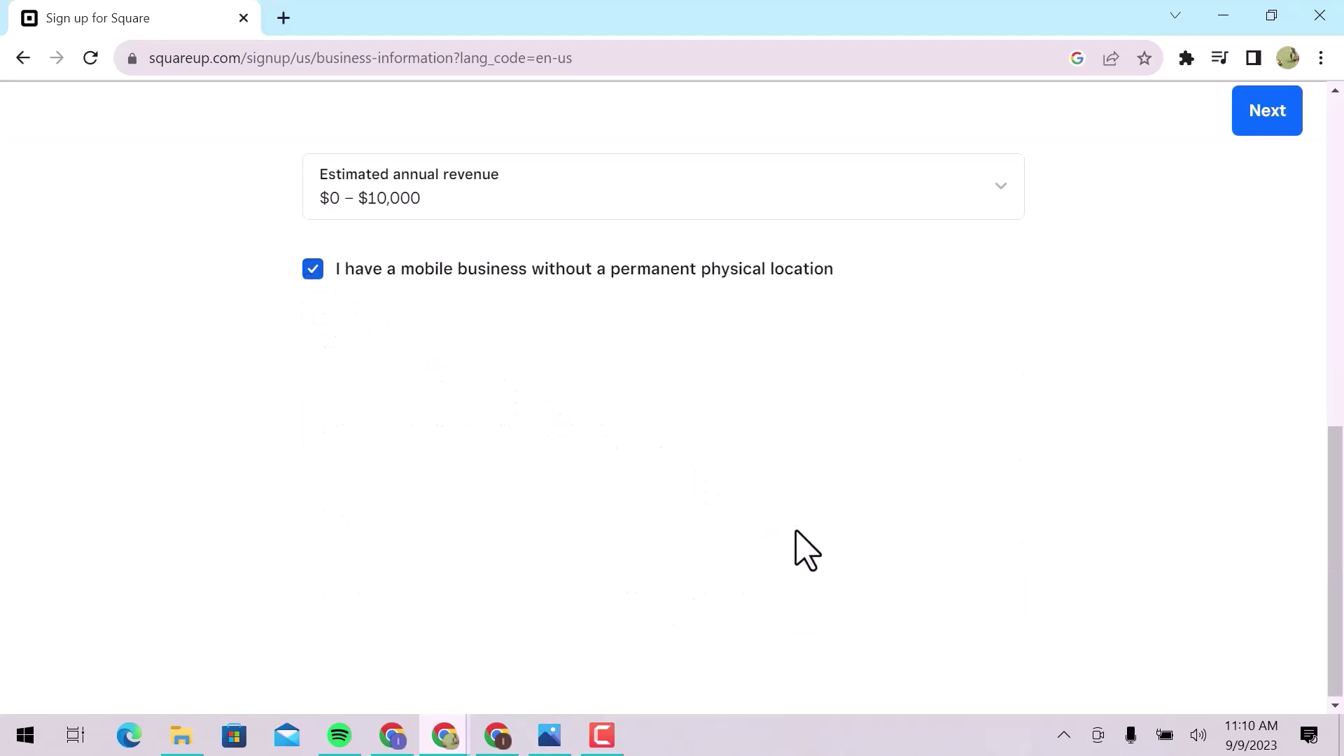
pyautogui.click(1262, 114)
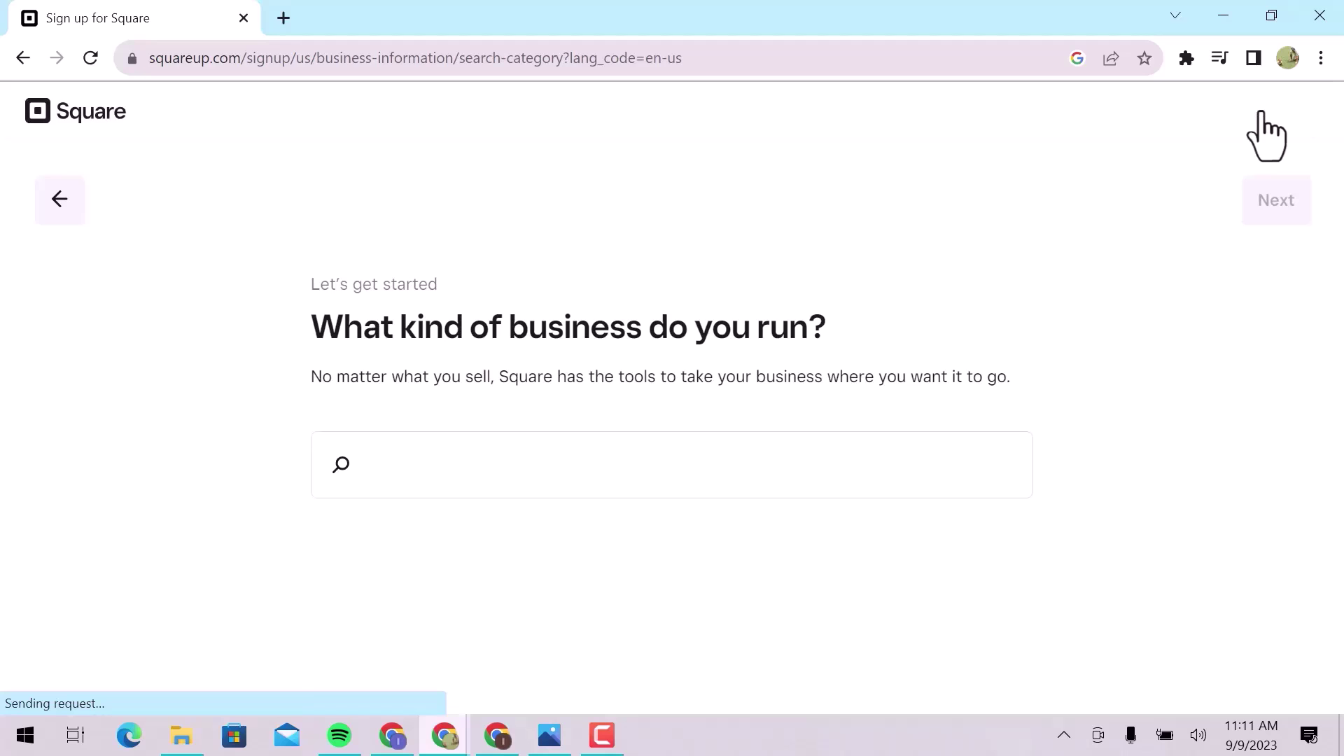
# Choose Outdoor Markets (Retail) as the business category and continue.
pyautogui.scroll(-3, 868, 490)
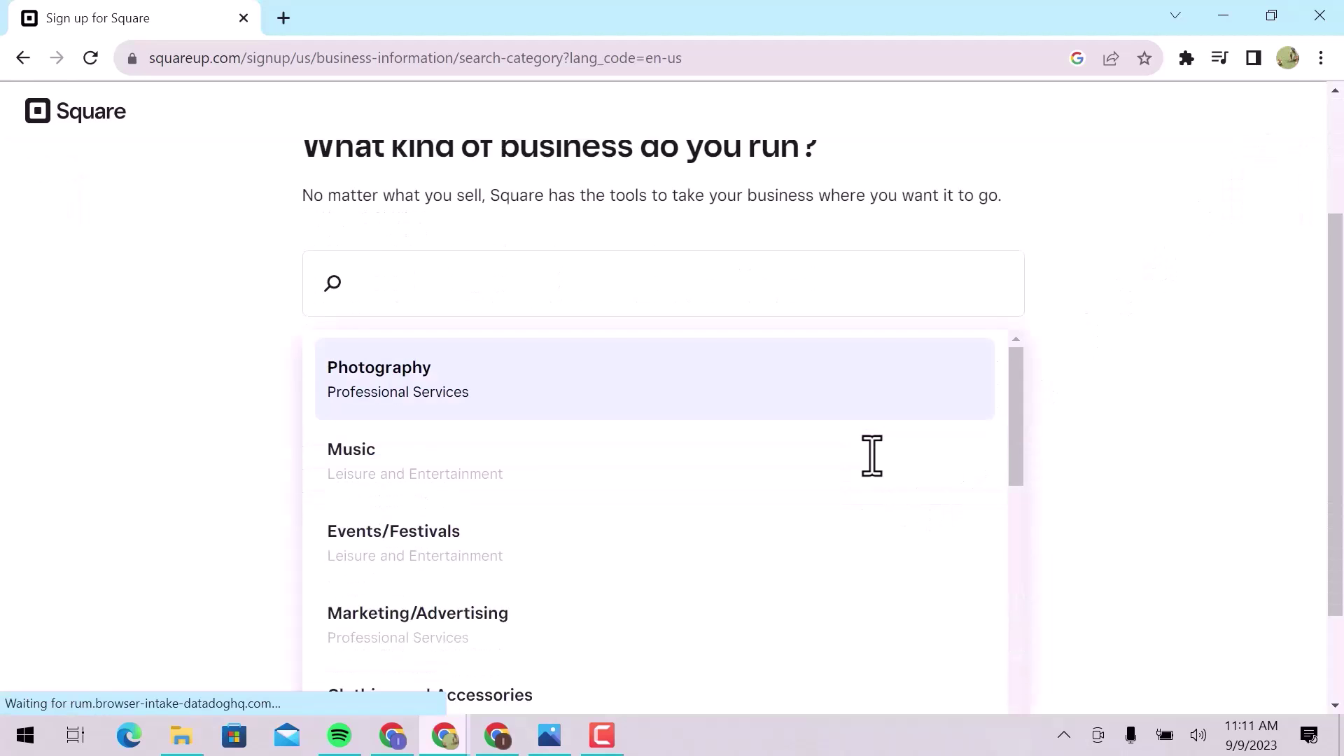
pyautogui.scroll(-7, 870, 483)
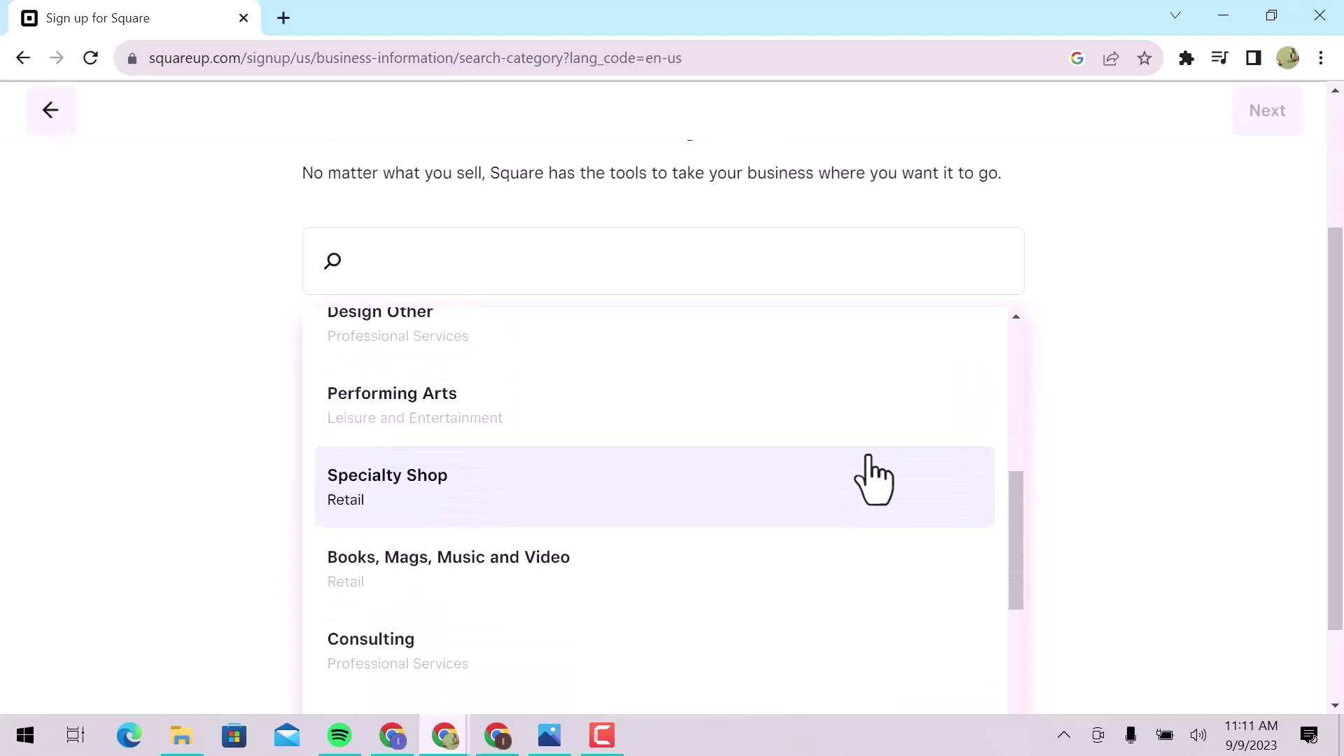
pyautogui.scroll(-4, 865, 476)
pyautogui.click(805, 408)
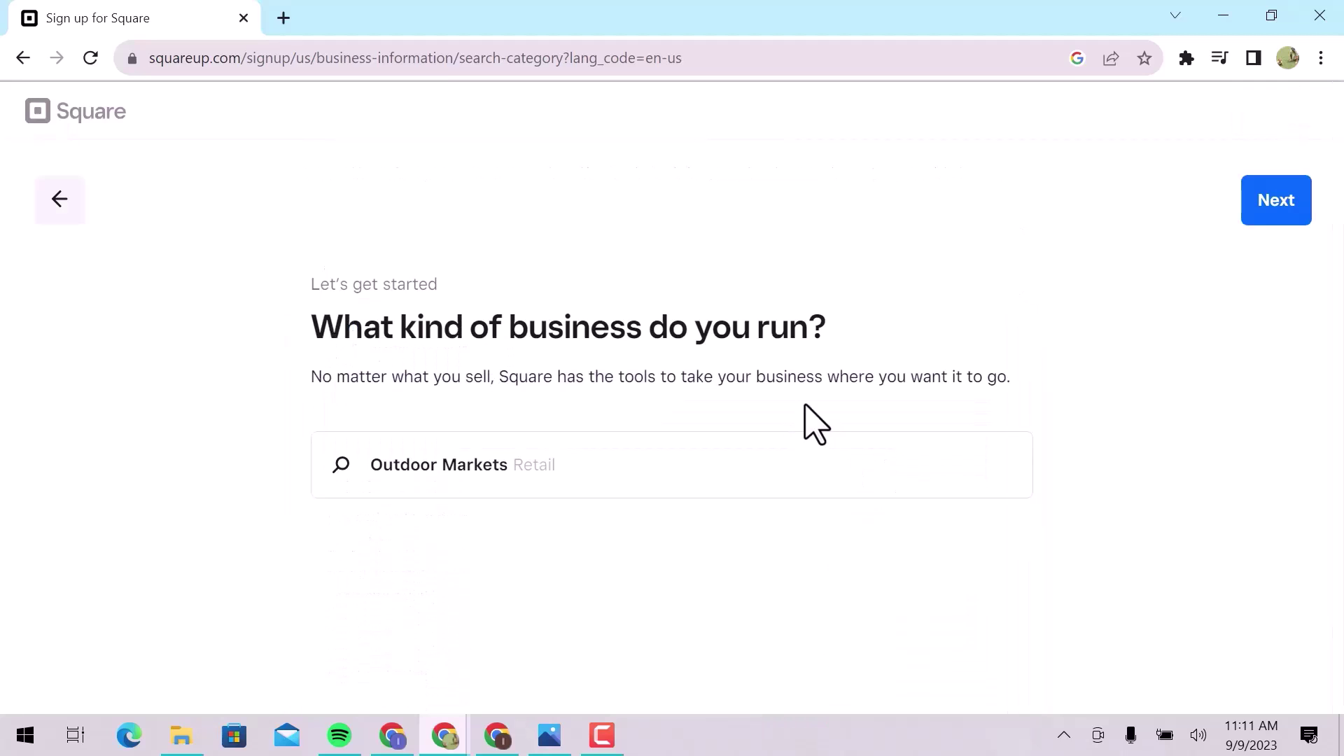
pyautogui.click(1286, 217)
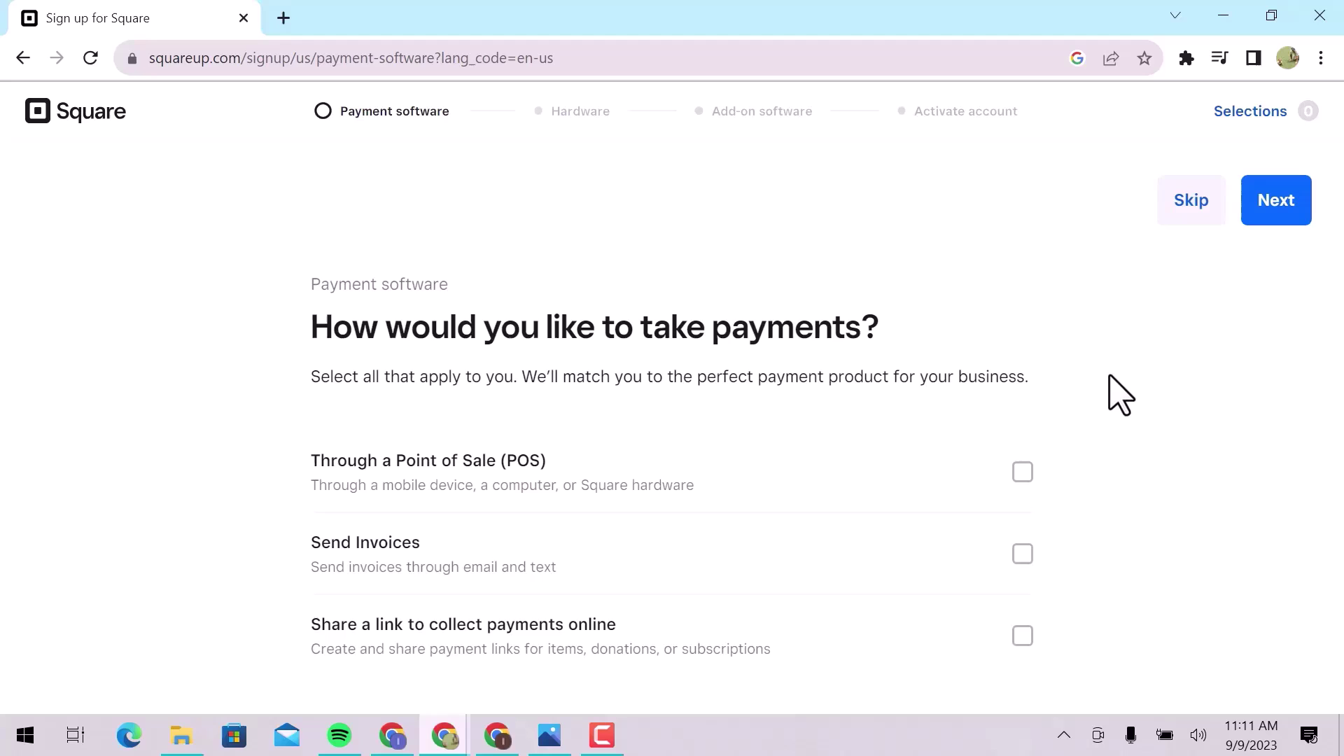
# Skip the payment method question and the recommended payment software page.
pyautogui.click(1193, 216)
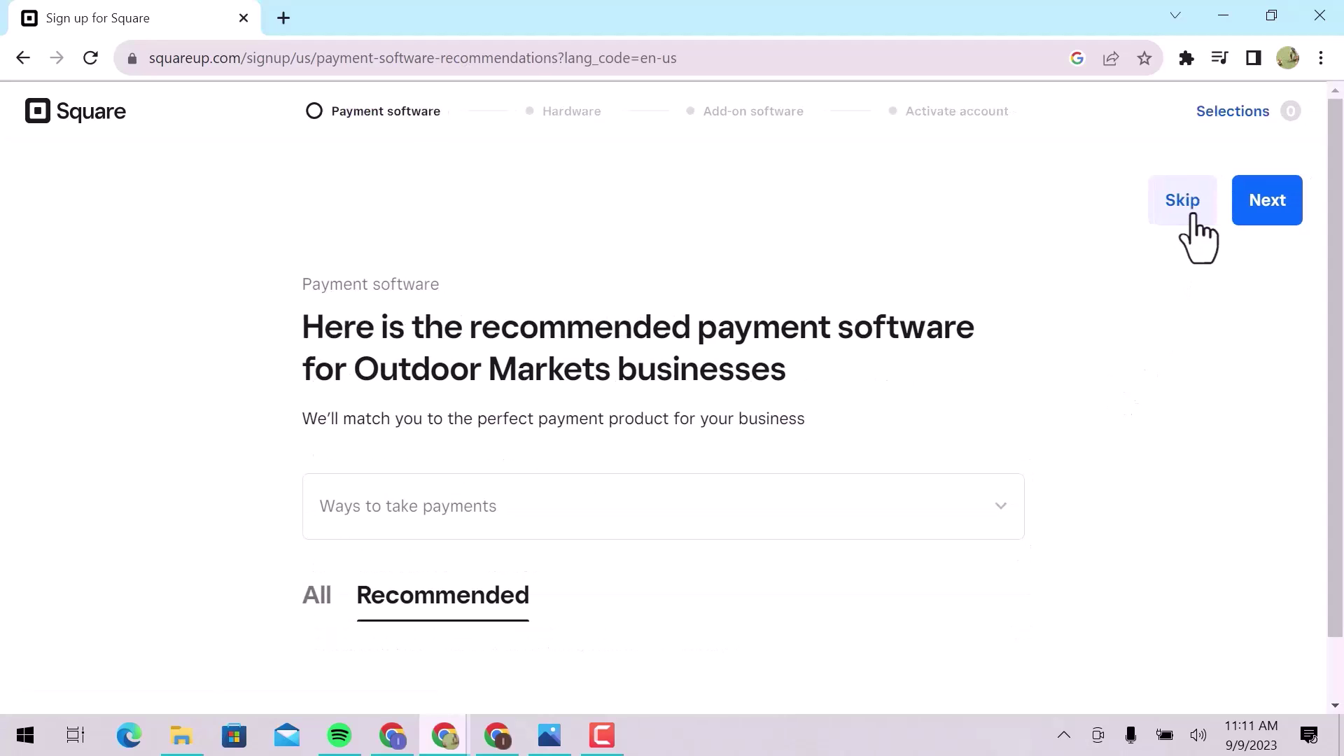
pyautogui.scroll(-9, 1200, 420)
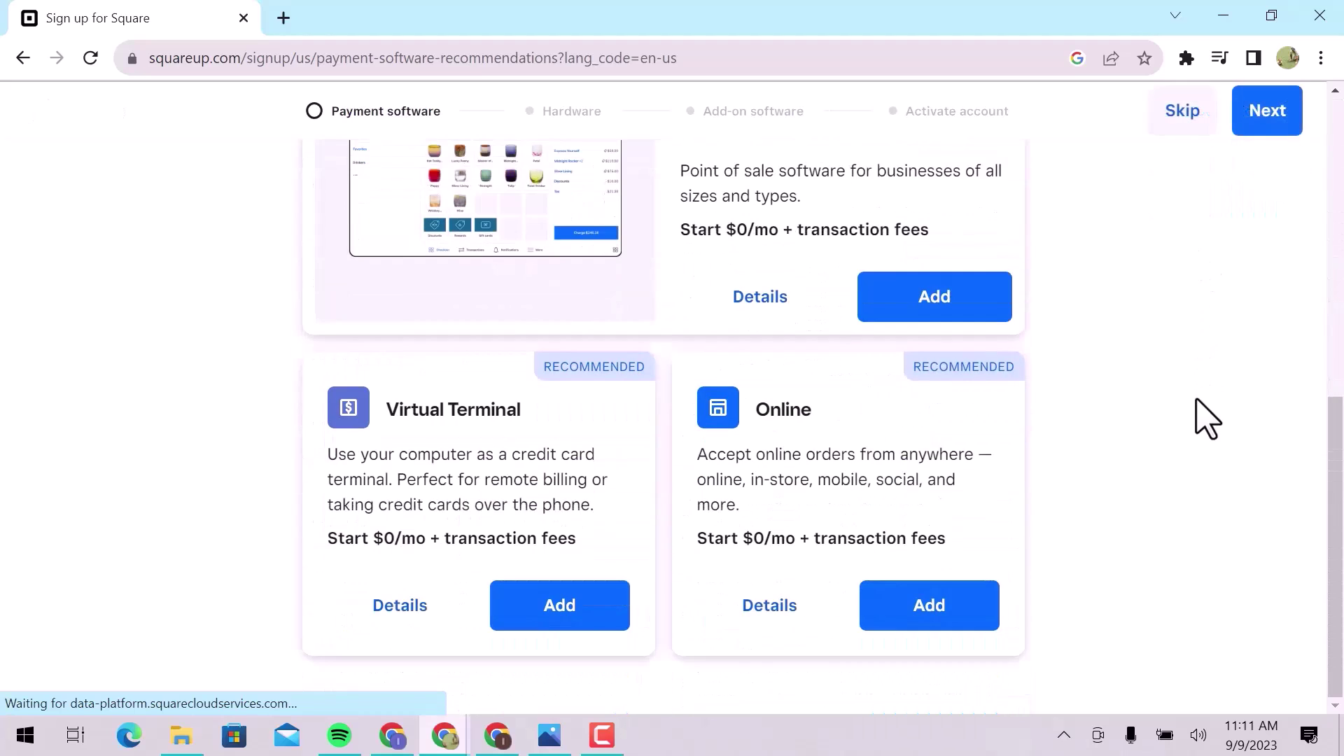
pyautogui.scroll(9, 1200, 417)
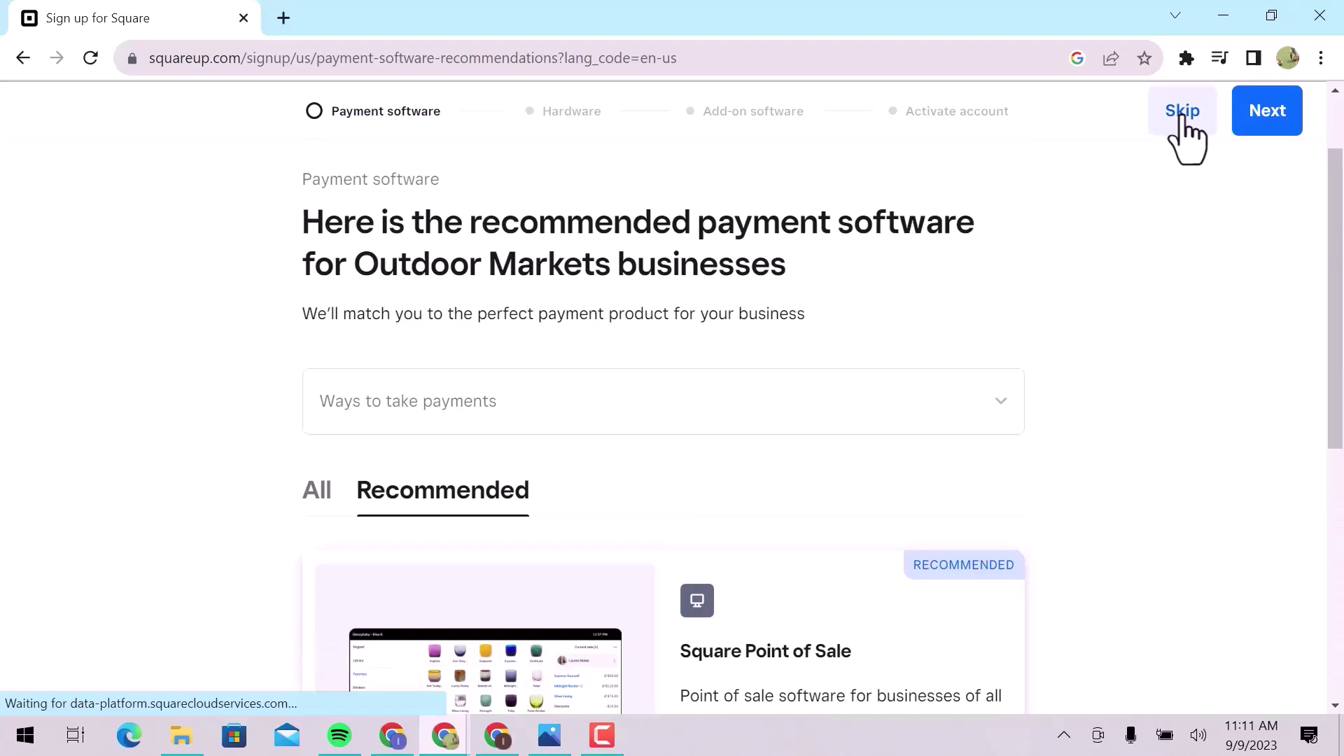
pyautogui.click(1182, 119)
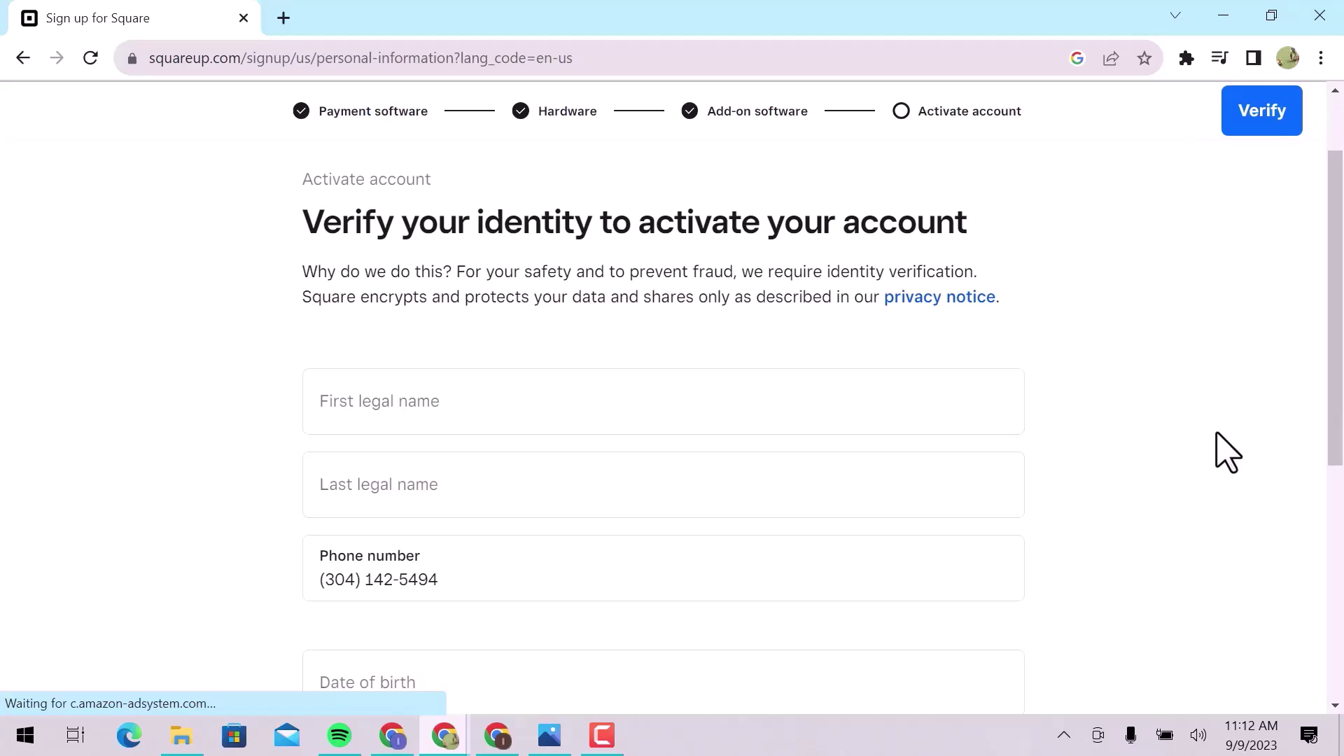
# Review the identity verification form and submit it with Verify.
pyautogui.scroll(-6, 1227, 452)
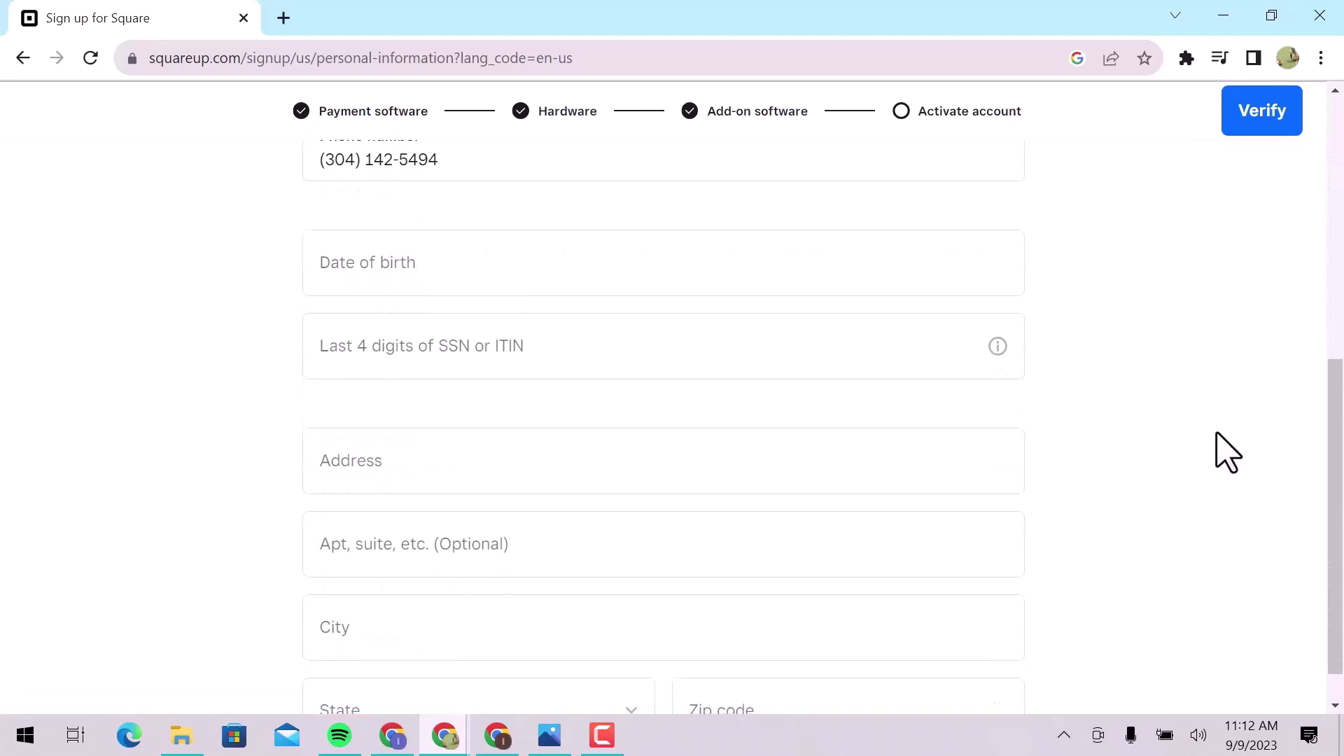
pyautogui.scroll(6, 1218, 434)
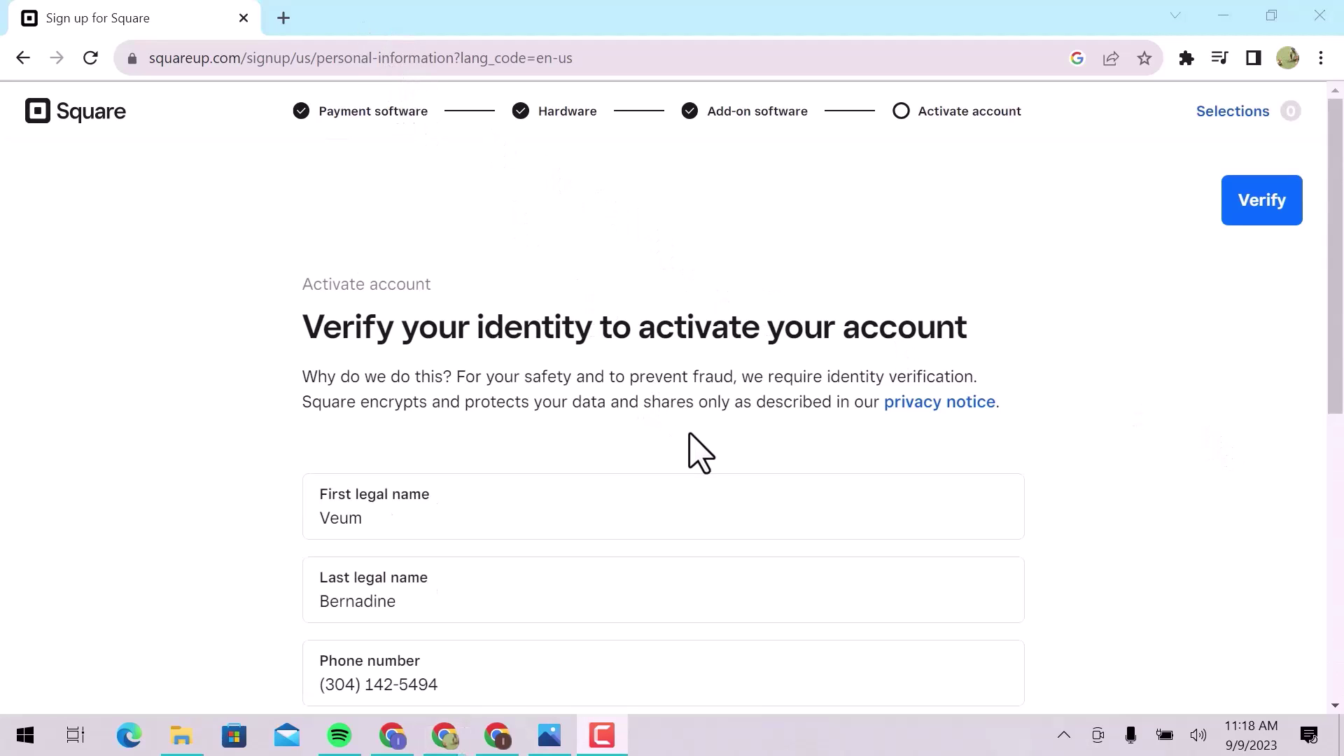
pyautogui.scroll(-6, 690, 434)
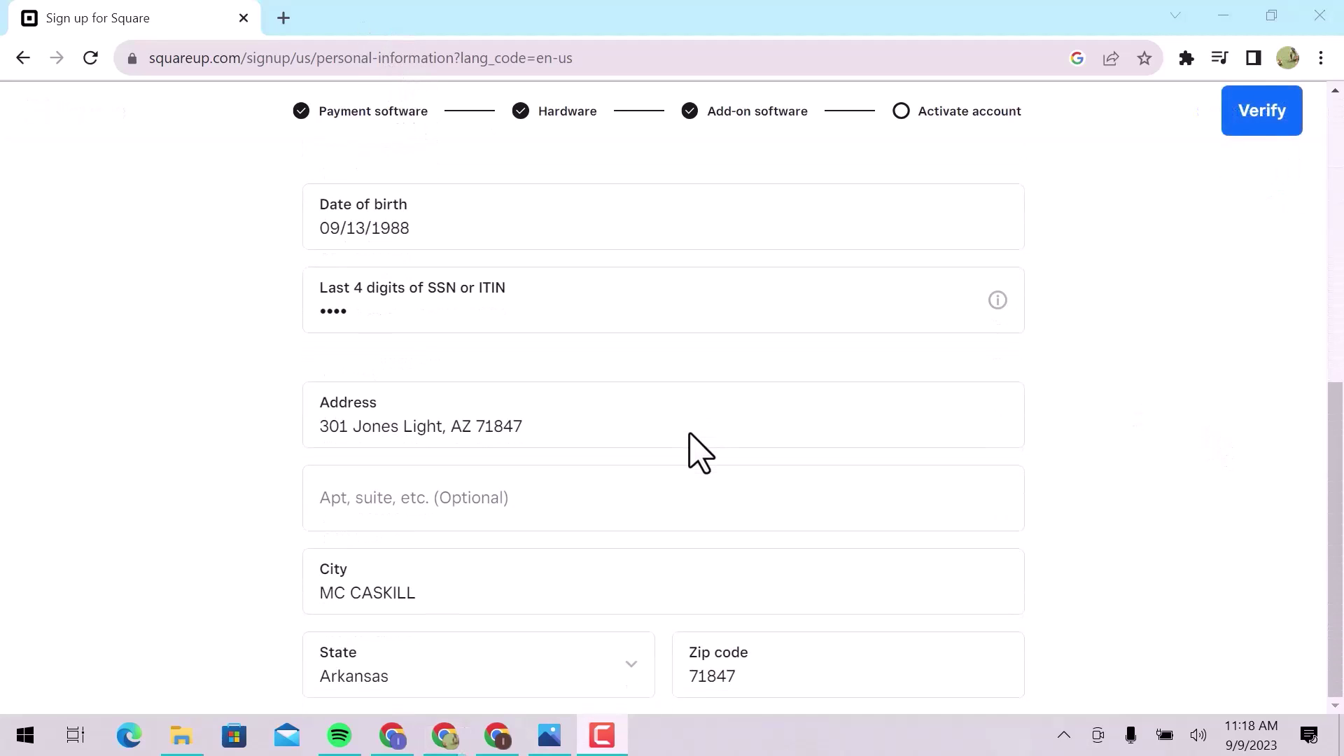
pyautogui.scroll(6, 690, 434)
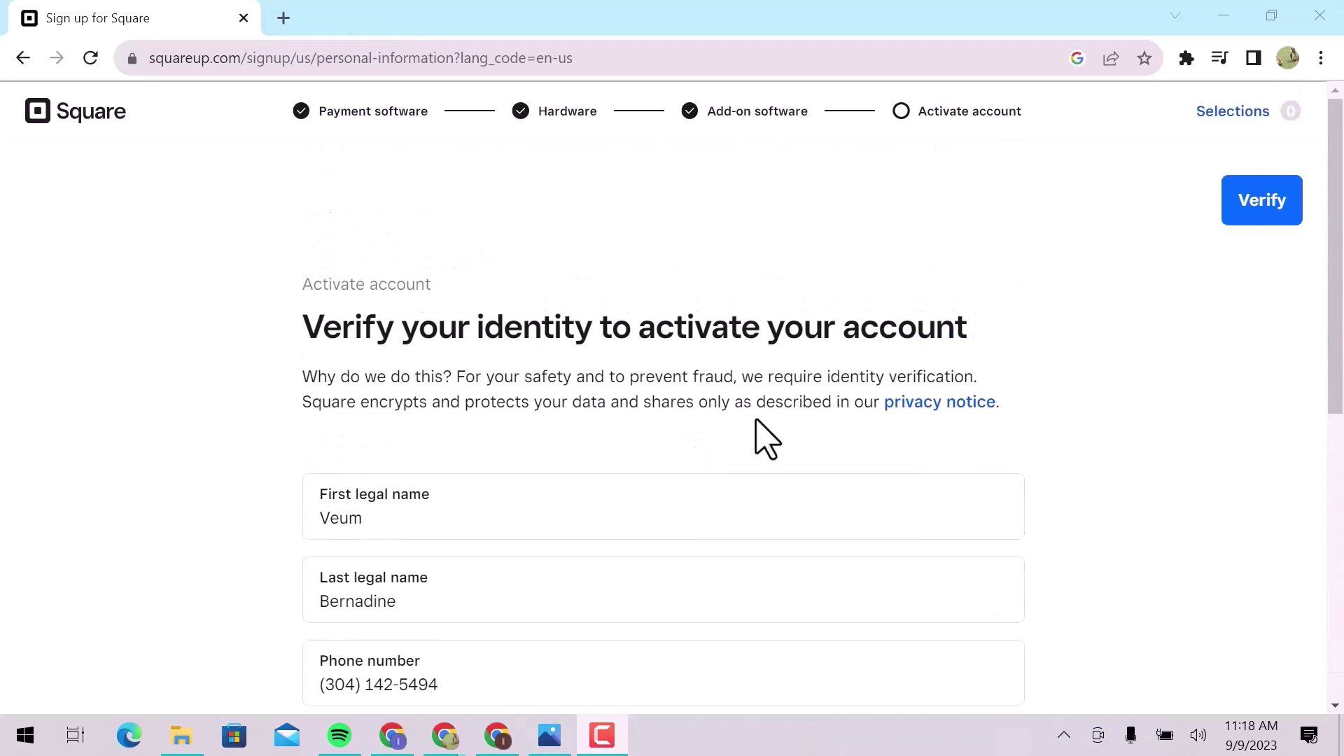
pyautogui.click(1230, 210)
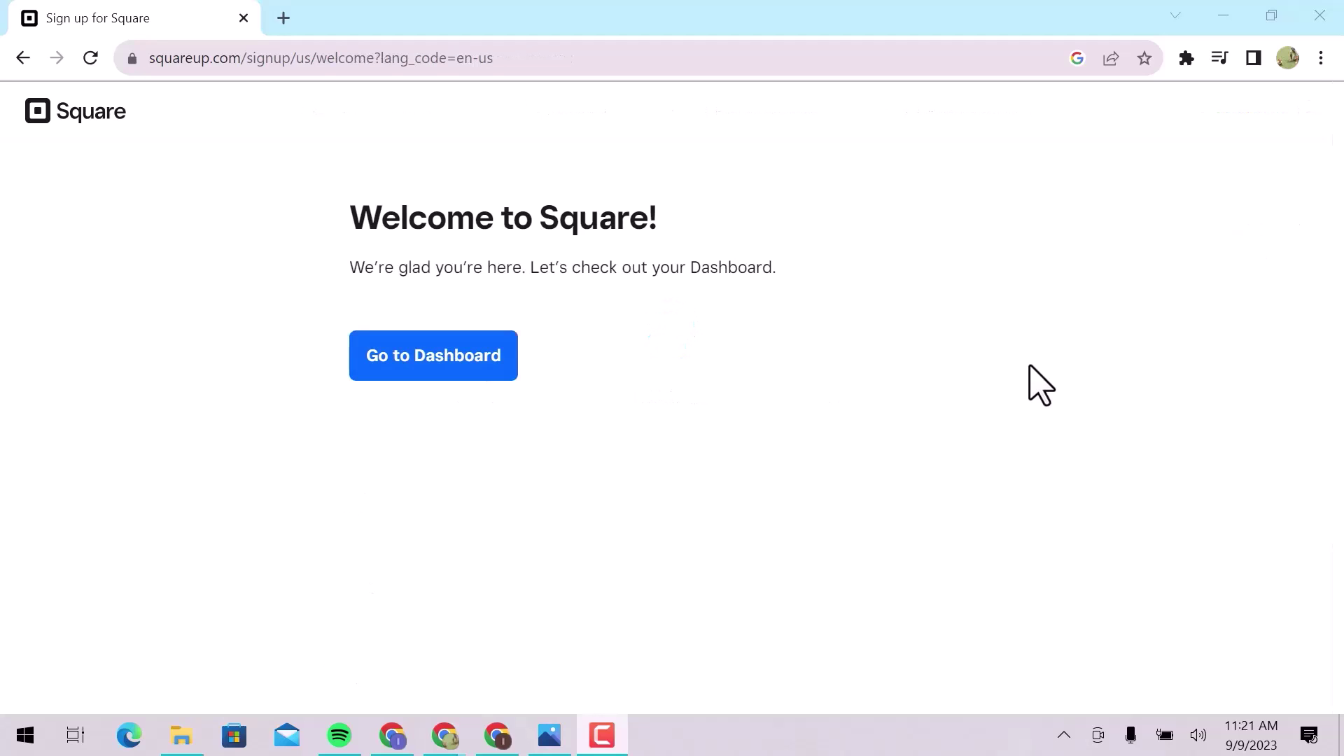
# Open the Square Dashboard and scroll the sidebar down to Settings.
pyautogui.click(401, 361)
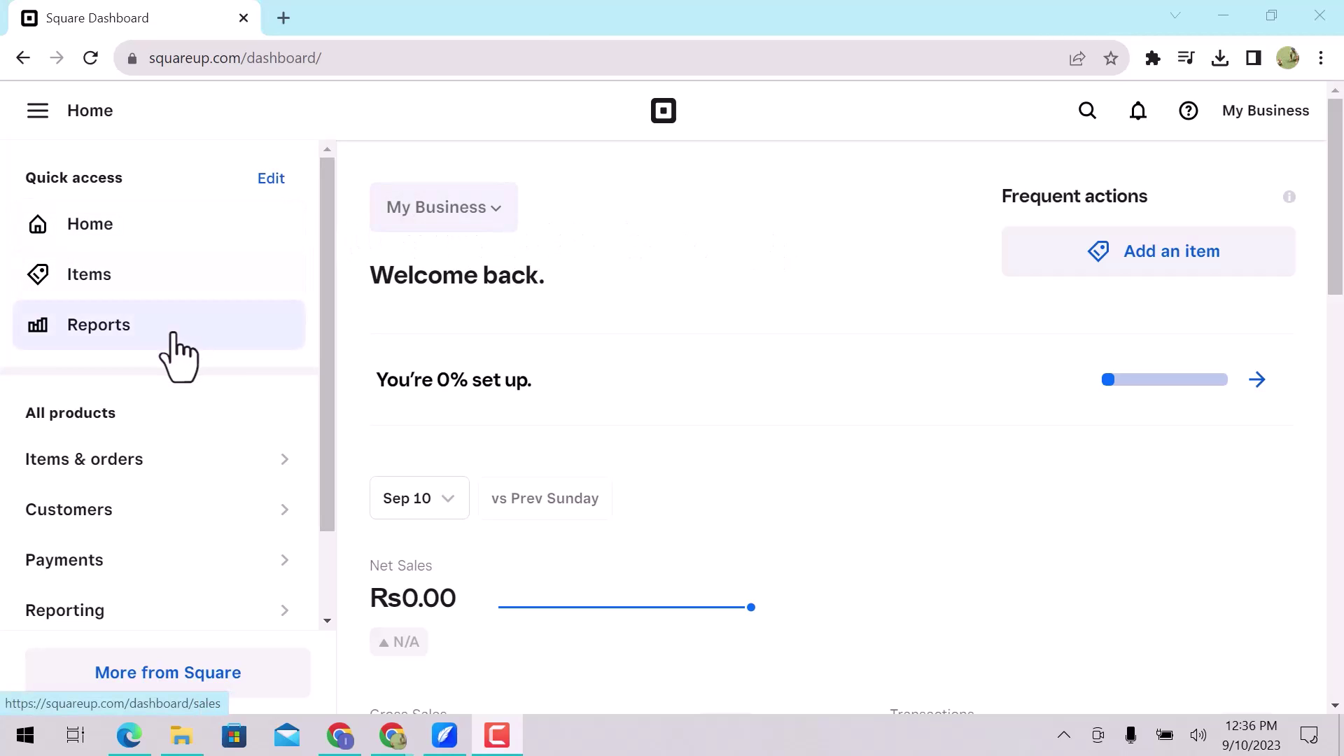
pyautogui.scroll(-2, 165, 409)
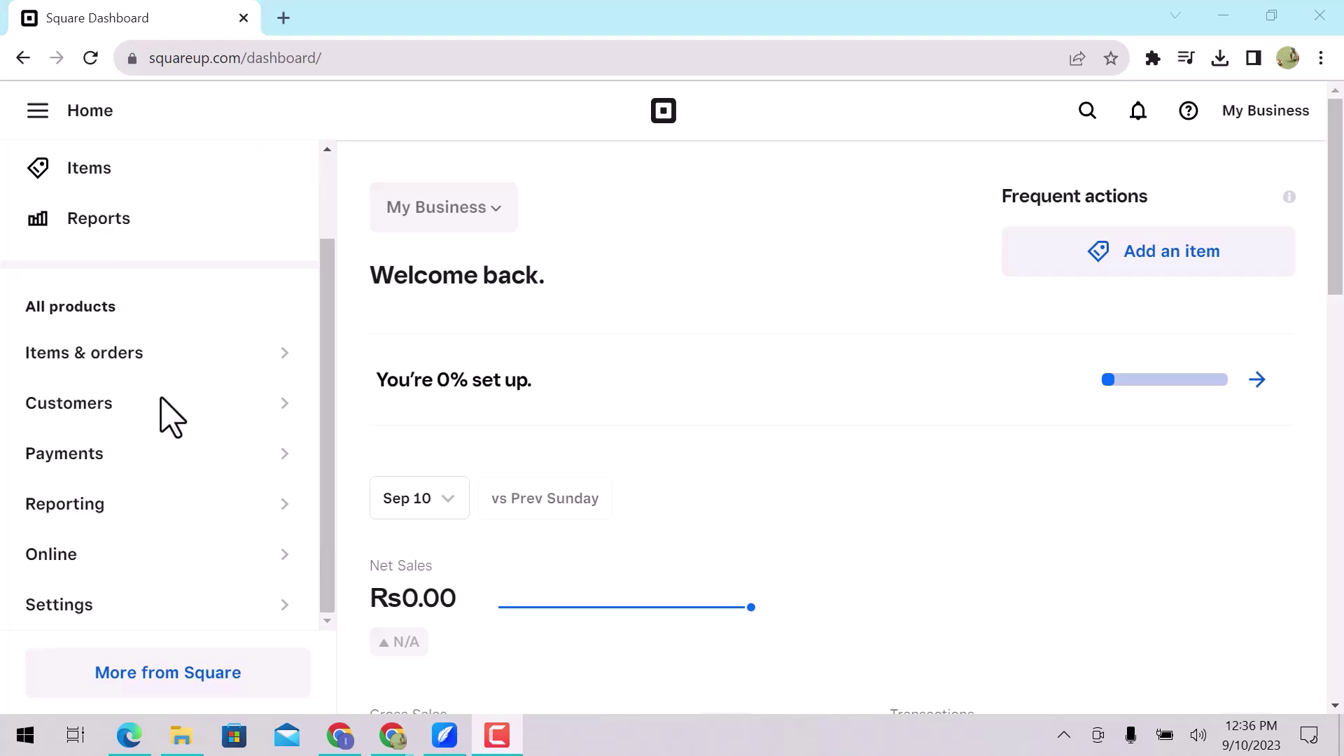
# Go to Account & Settings, then Business information > Locations.
pyautogui.click(158, 603)
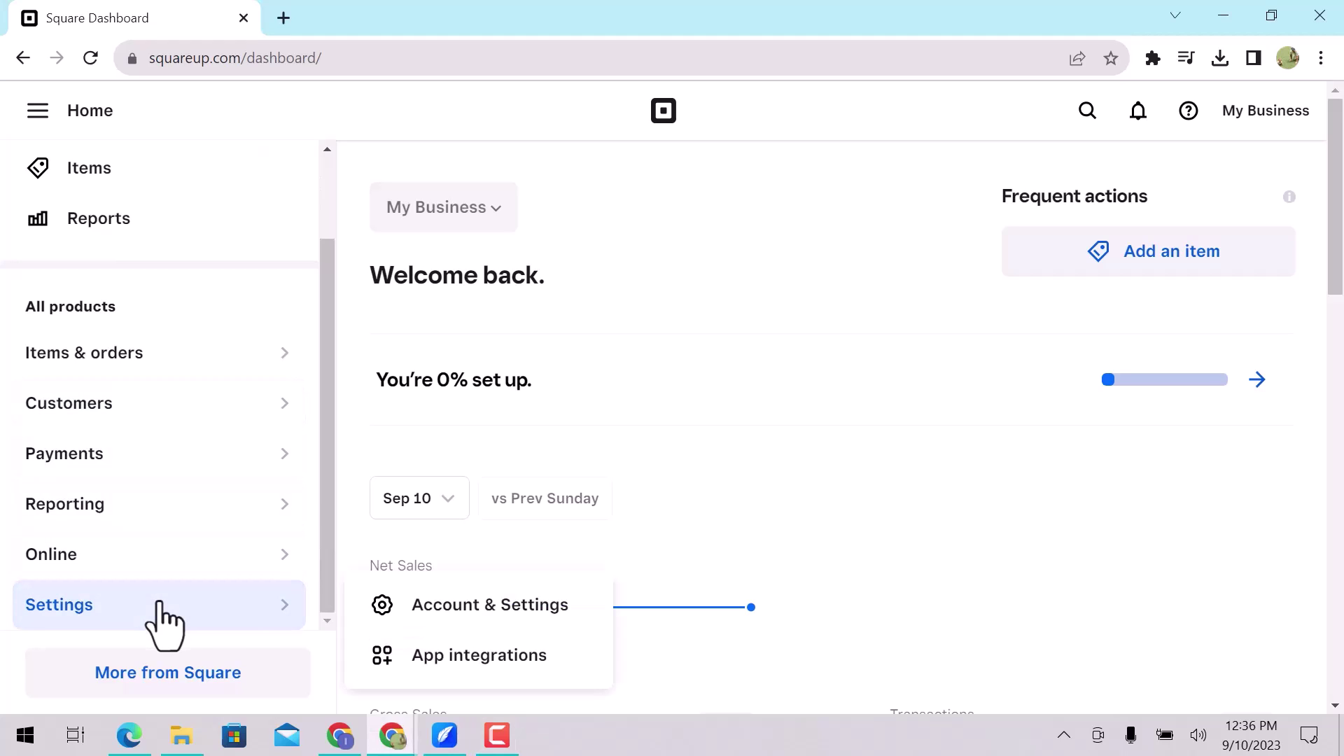
pyautogui.click(471, 607)
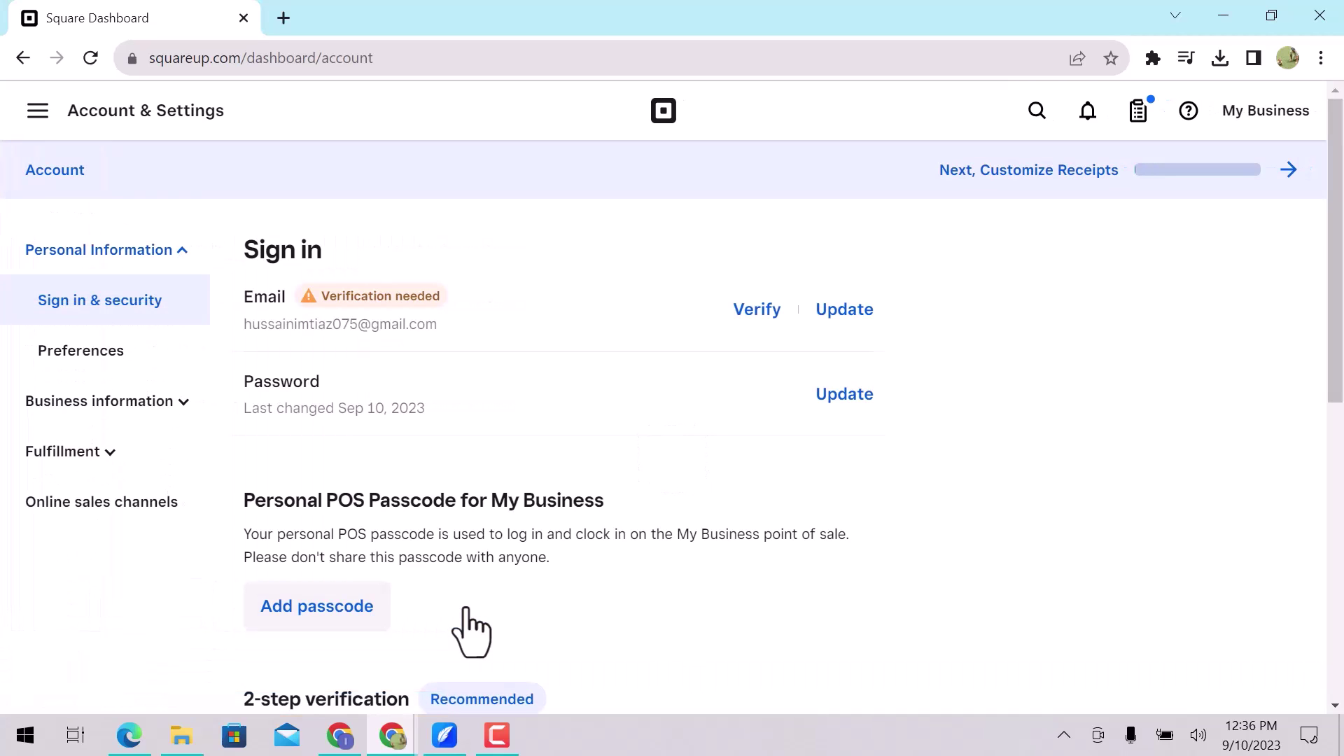
pyautogui.click(138, 402)
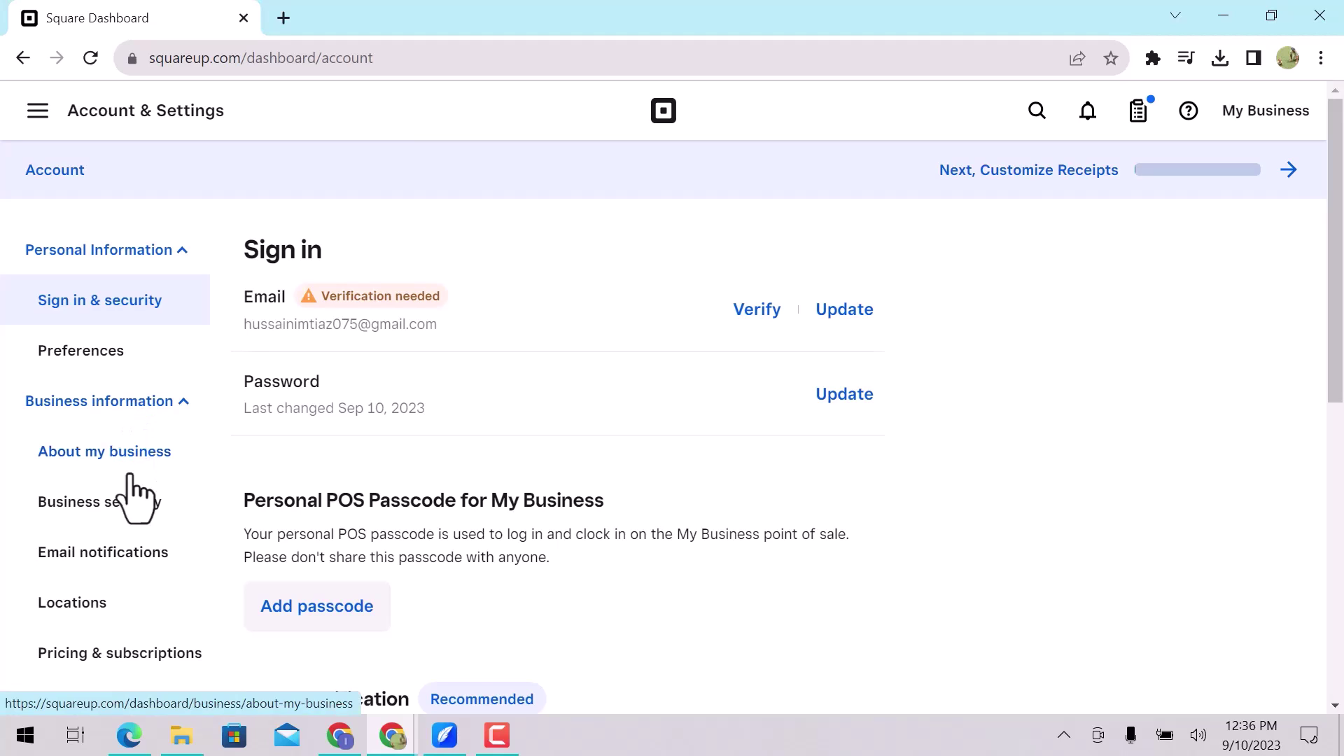
pyautogui.click(110, 601)
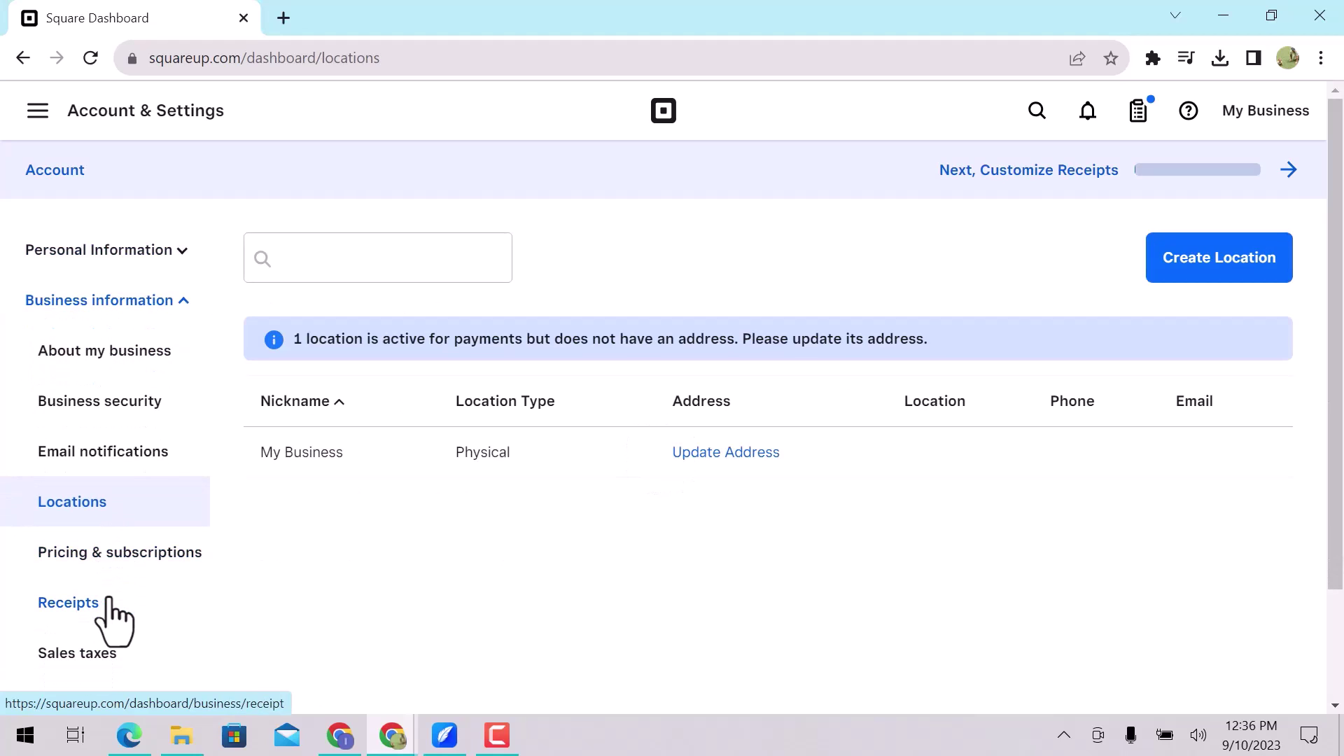
# Open the My Business location details and scroll down to Business Hours.
pyautogui.click(325, 448)
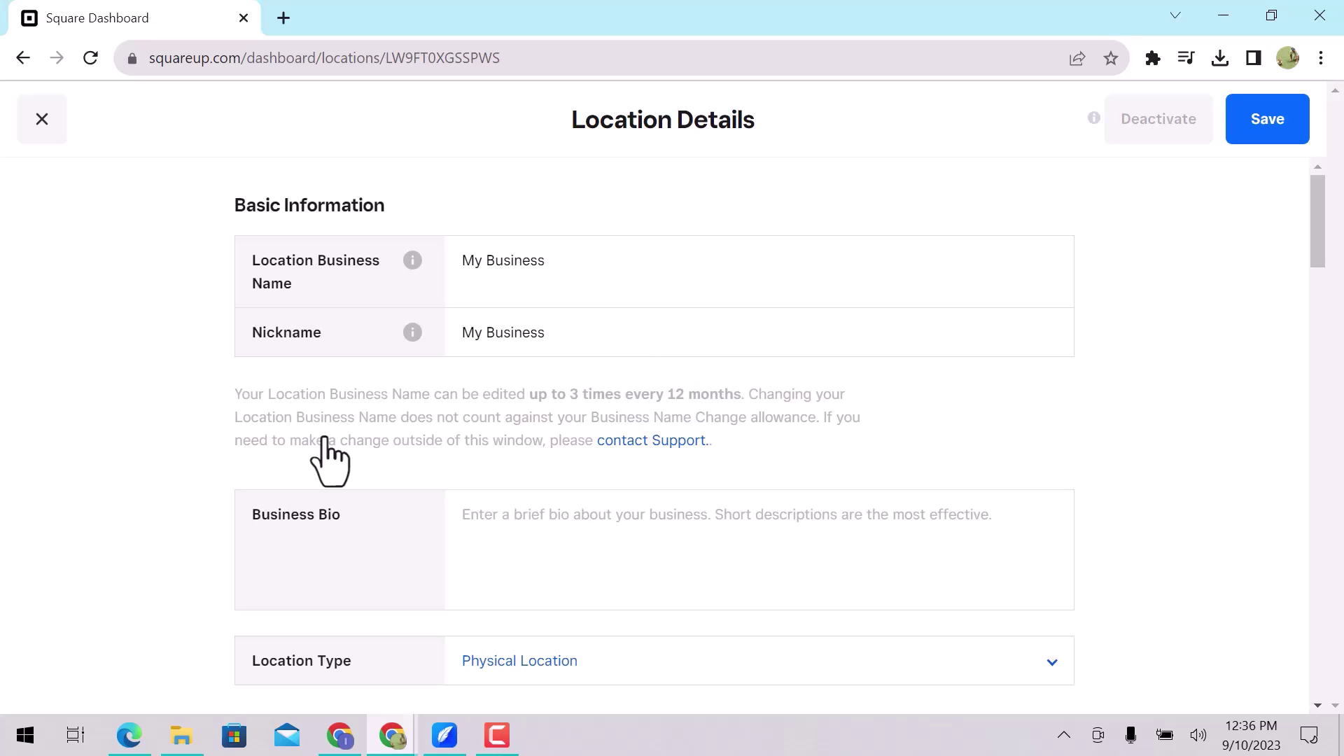
pyautogui.scroll(-3, 328, 441)
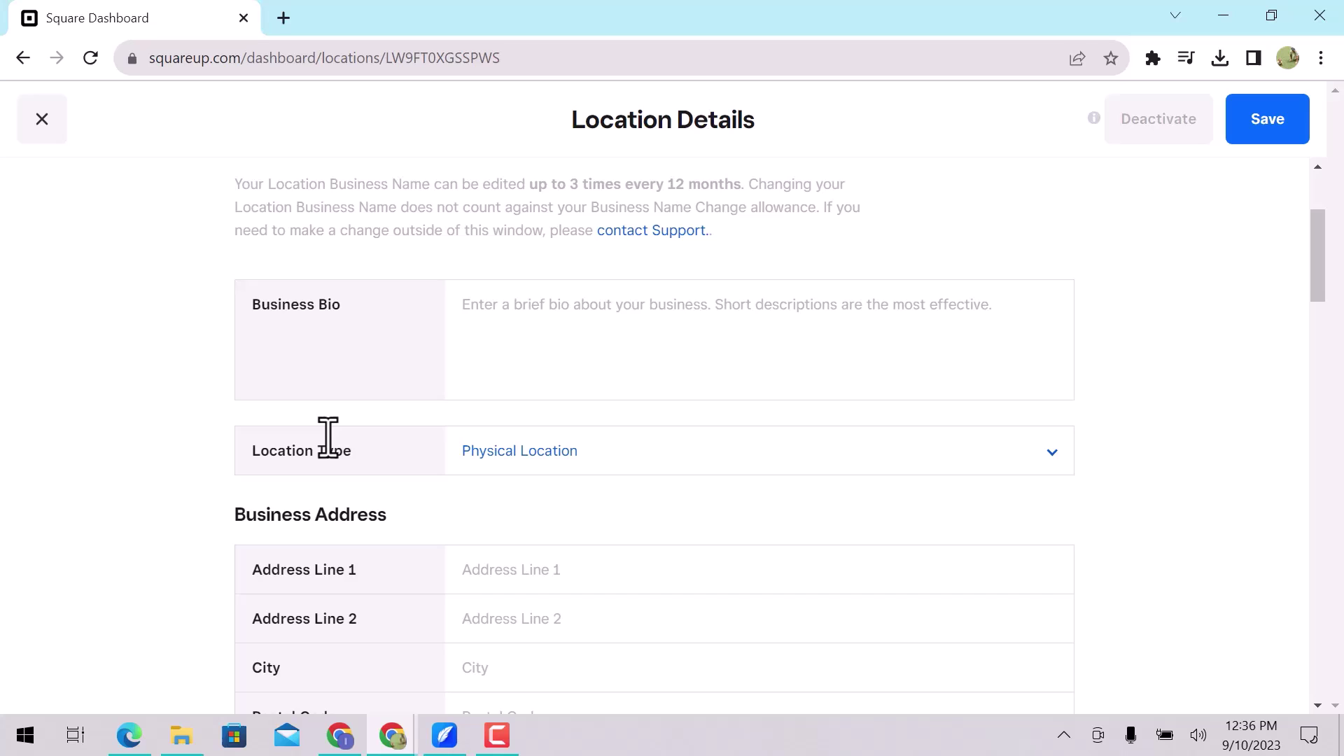
pyautogui.scroll(-3, 328, 441)
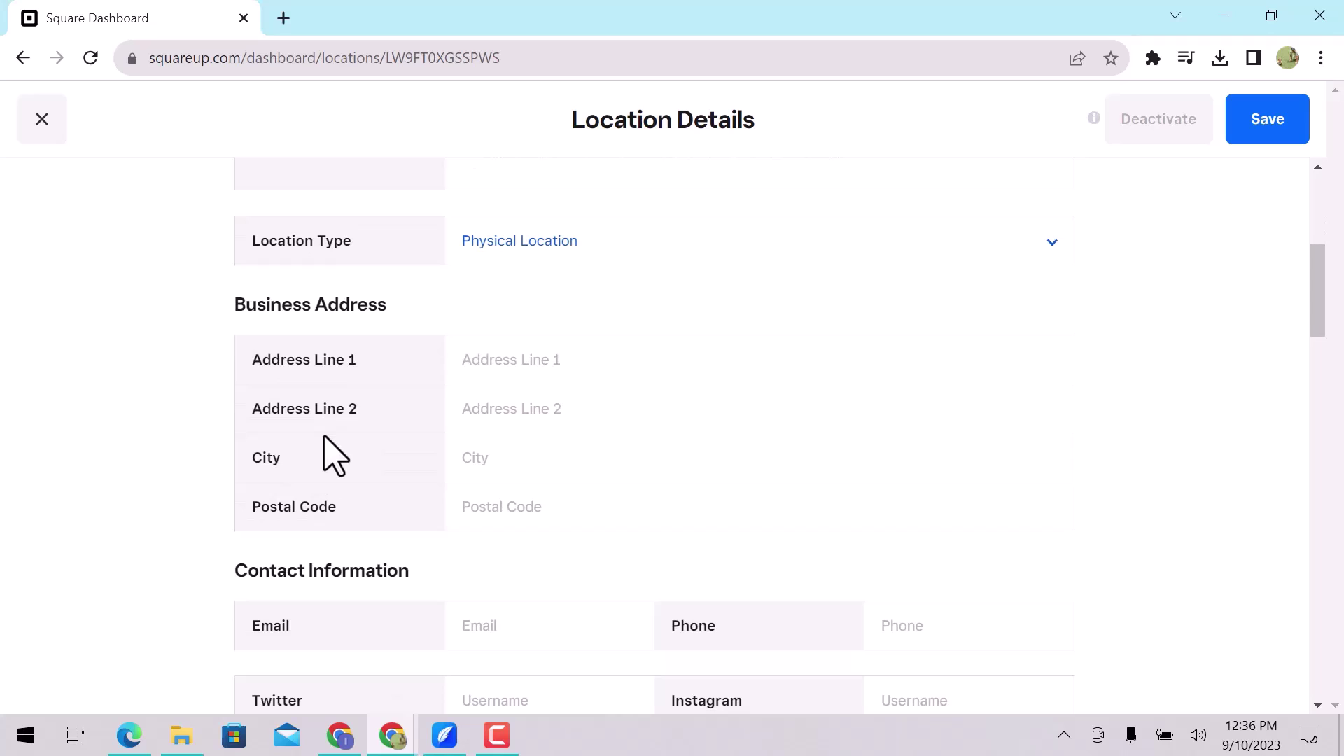
pyautogui.scroll(-1, 335, 456)
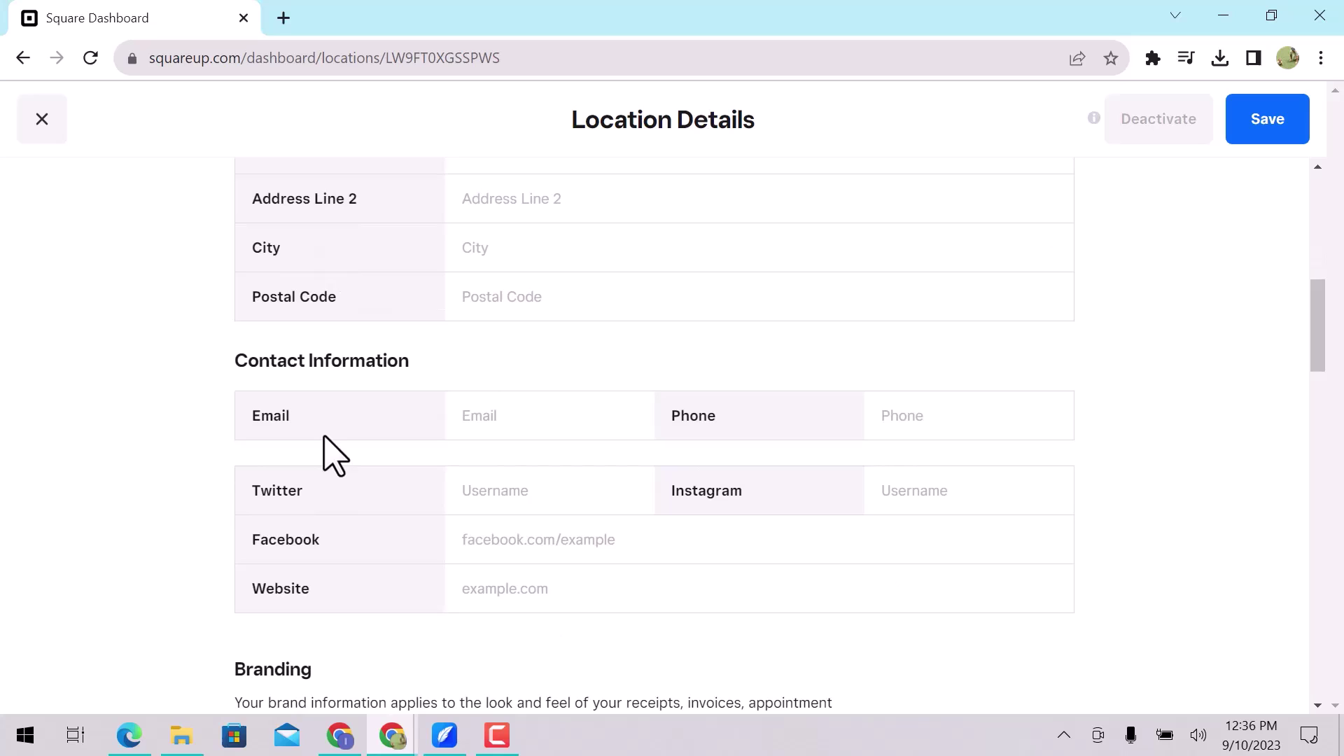
pyautogui.scroll(-3, 335, 457)
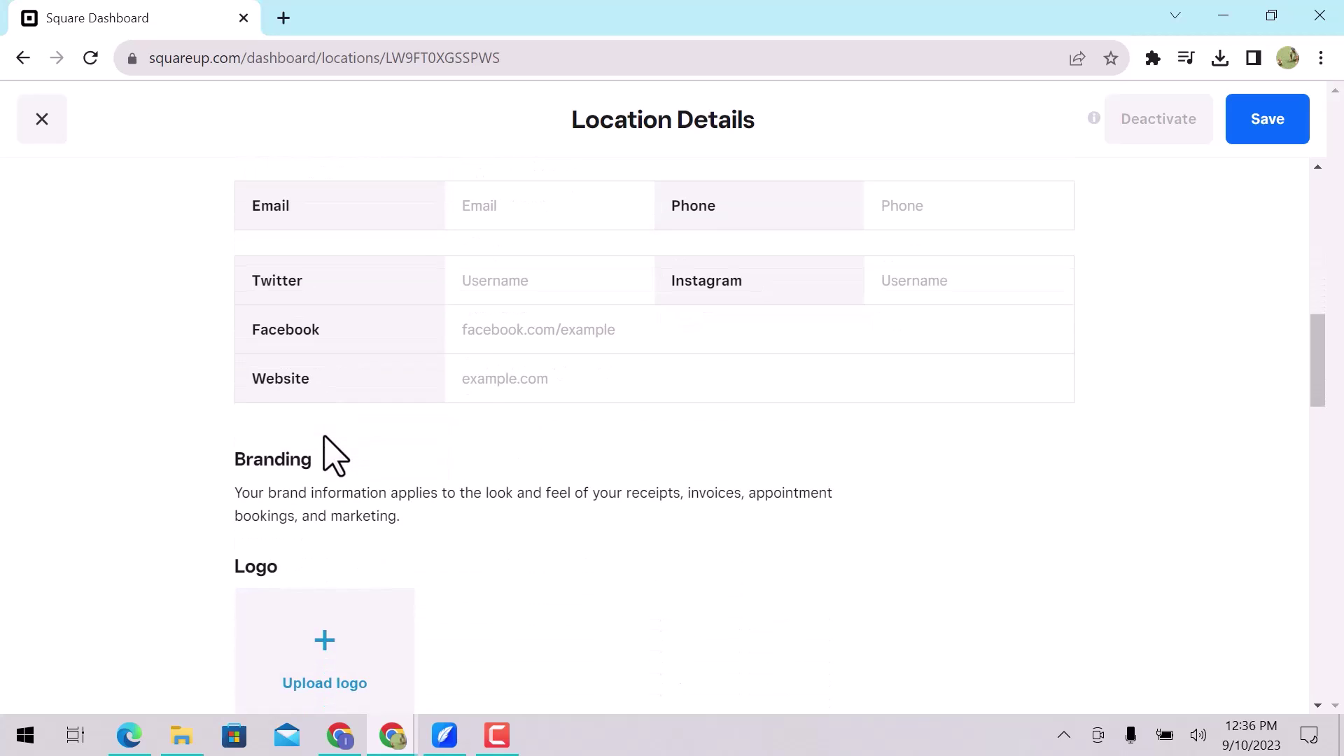
pyautogui.scroll(-2, 334, 457)
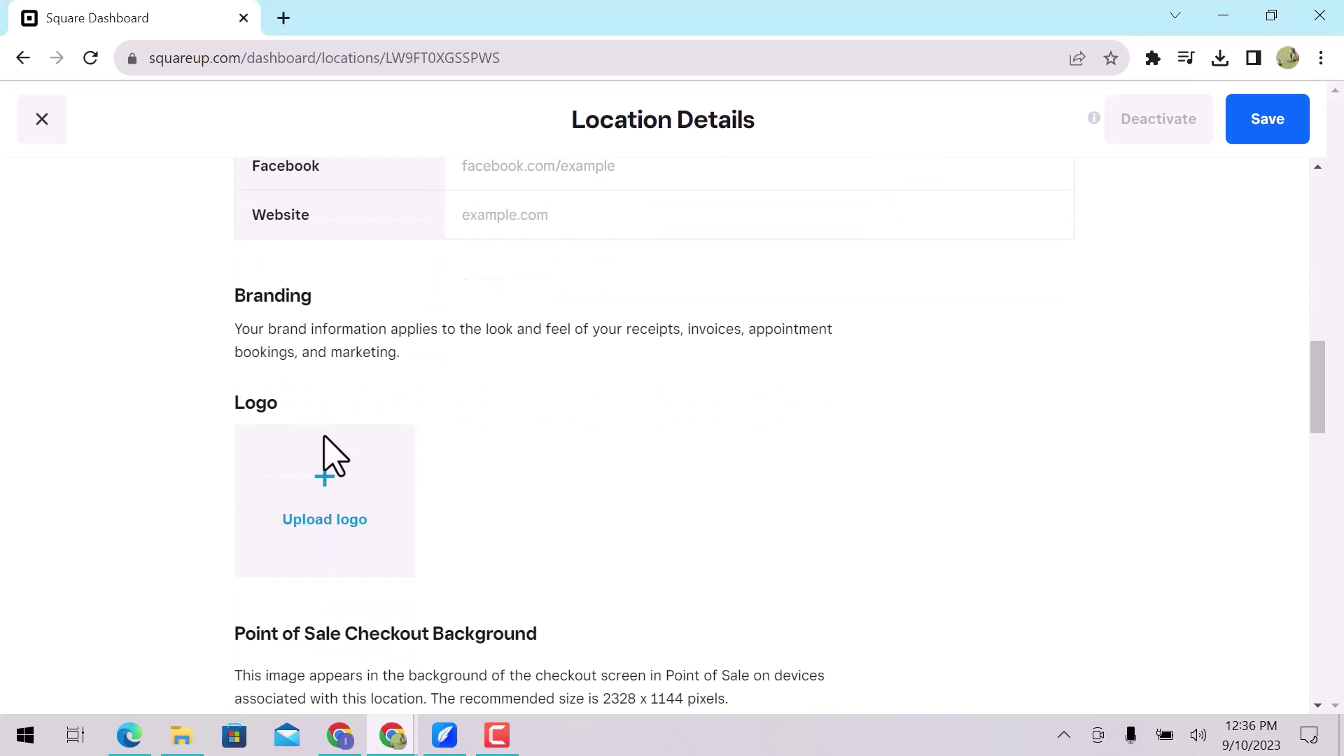
pyautogui.scroll(-2, 334, 457)
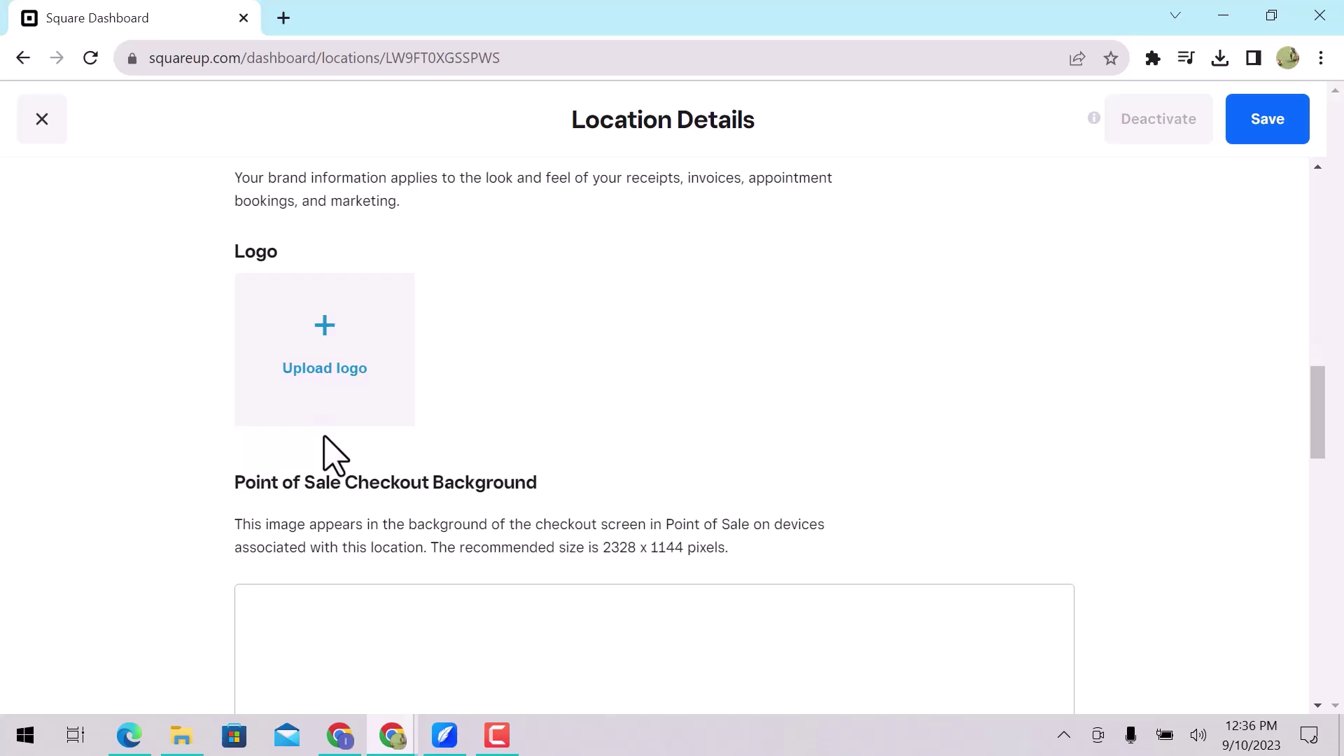
pyautogui.scroll(-4, 334, 456)
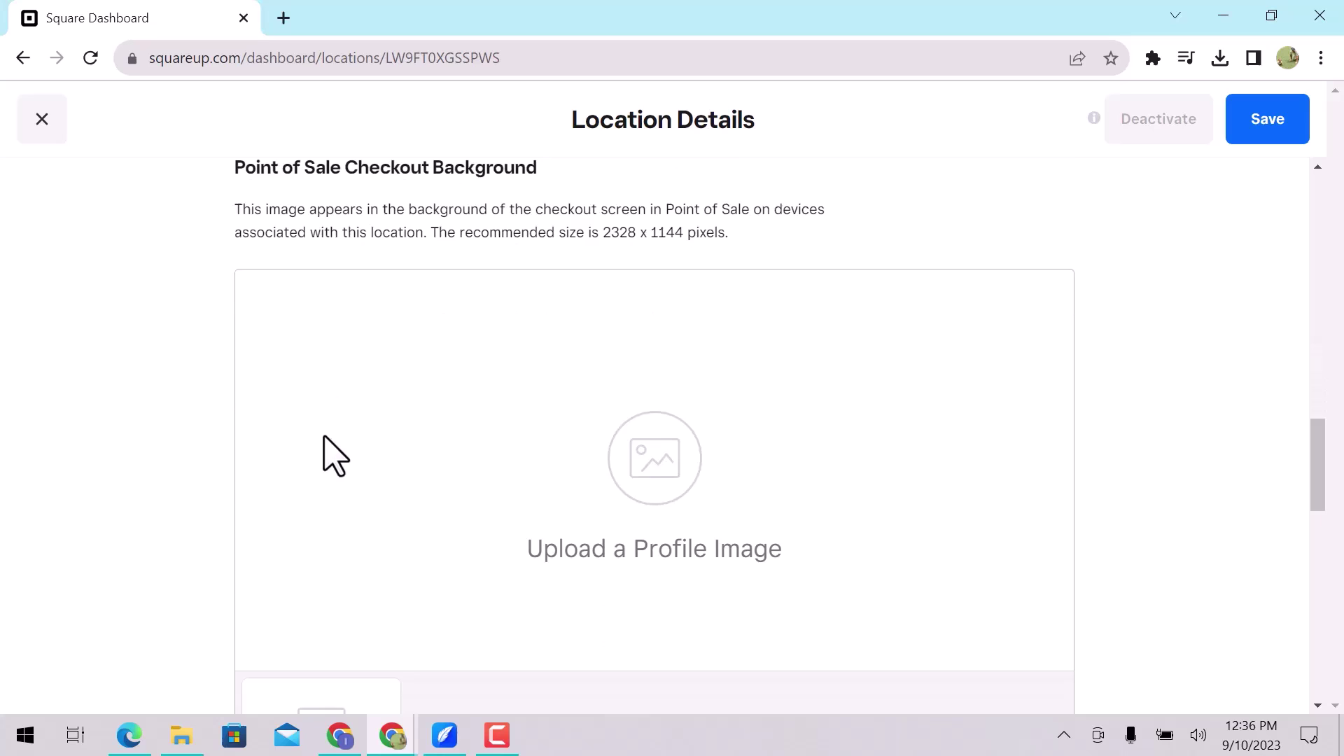
pyautogui.scroll(-5, 324, 438)
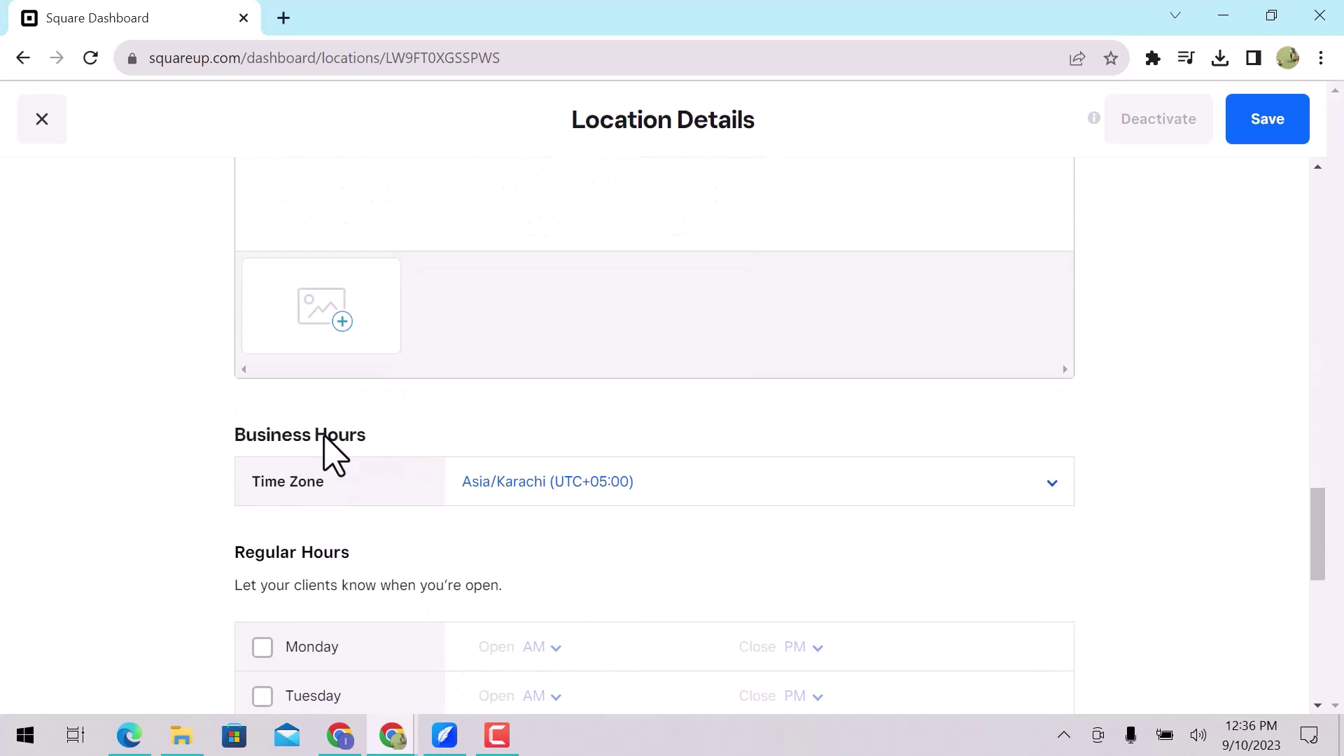
# Mark Monday through Friday as open days under Regular Hours.
pyautogui.scroll(-6, 324, 434)
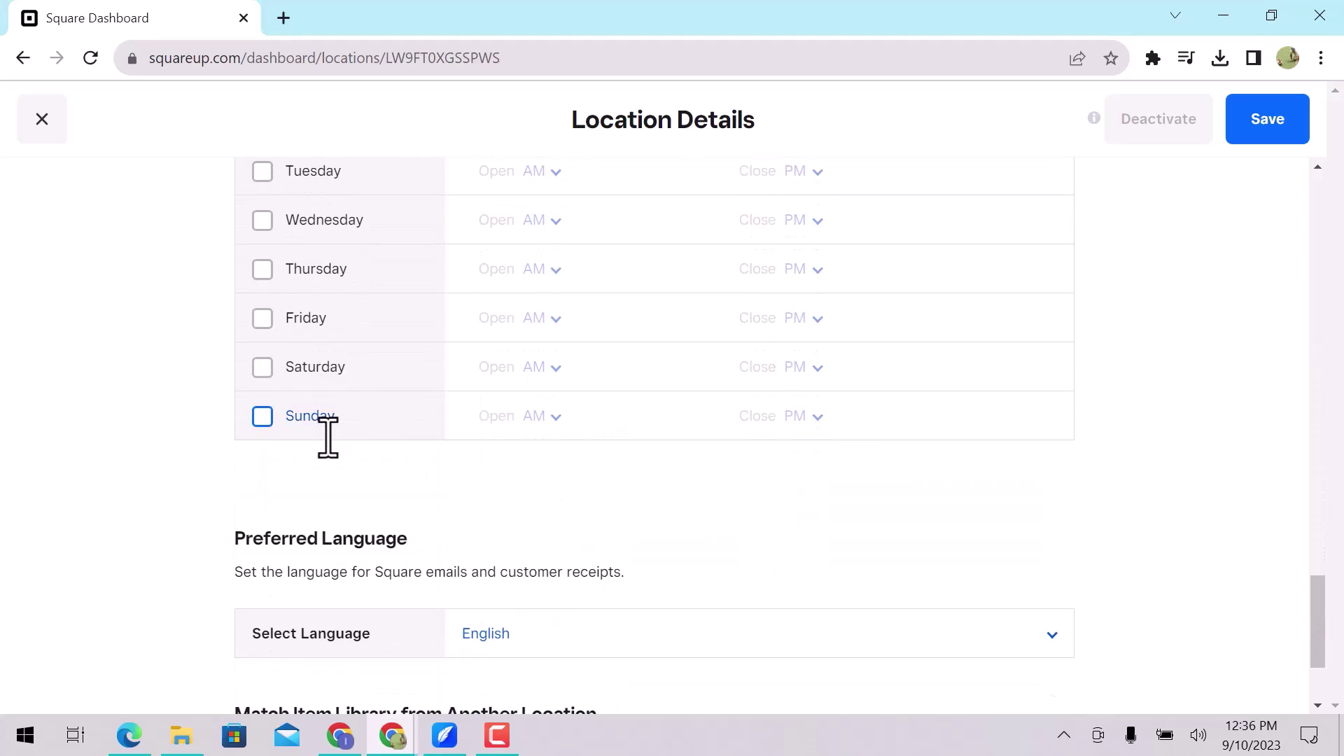
pyautogui.scroll(-2, 325, 448)
pyautogui.scroll(5, 324, 458)
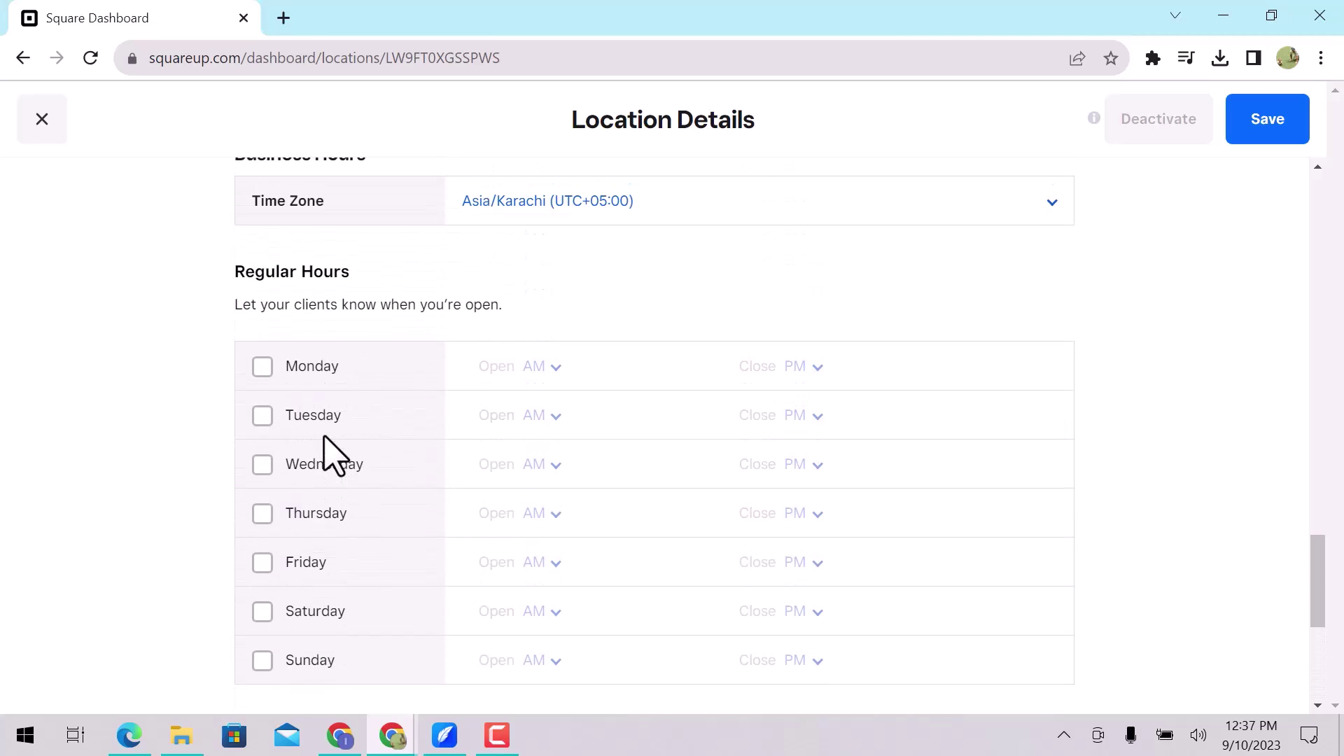
pyautogui.click(261, 371)
pyautogui.click(262, 418)
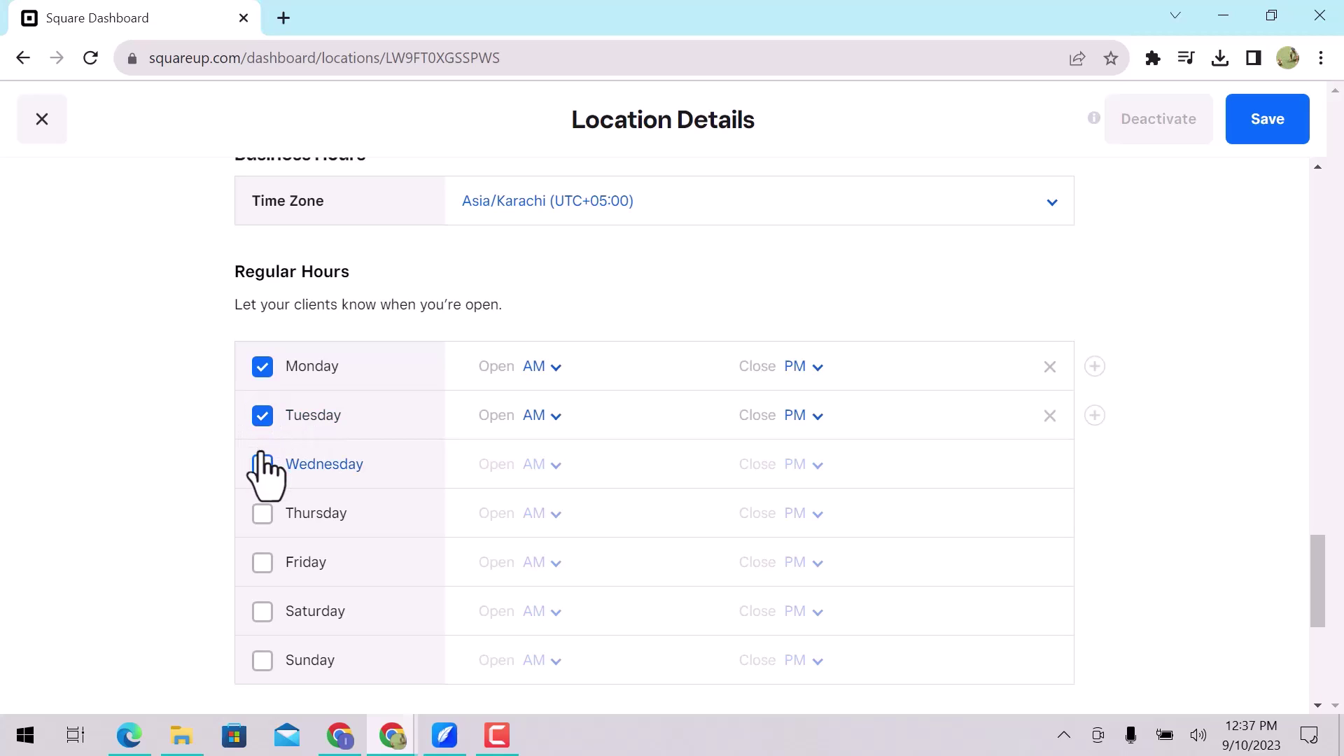
pyautogui.click(261, 465)
pyautogui.click(262, 512)
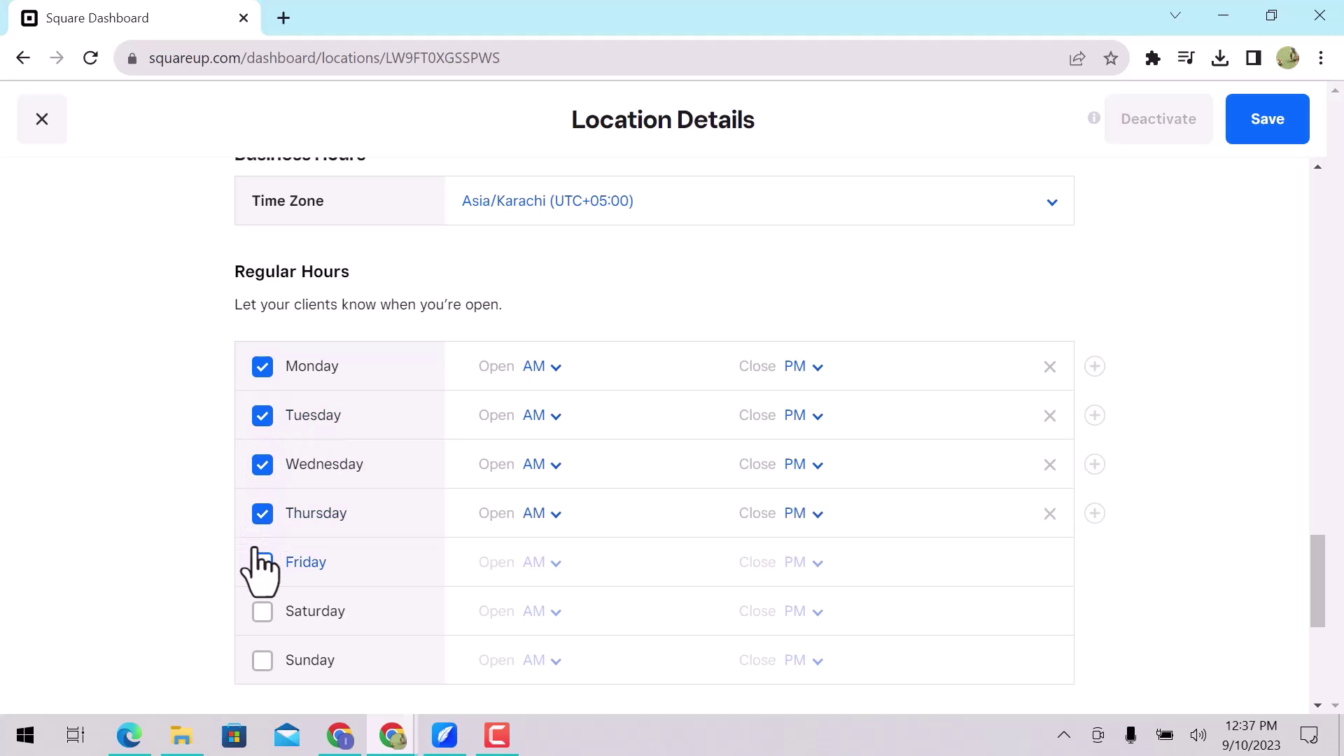
pyautogui.click(262, 571)
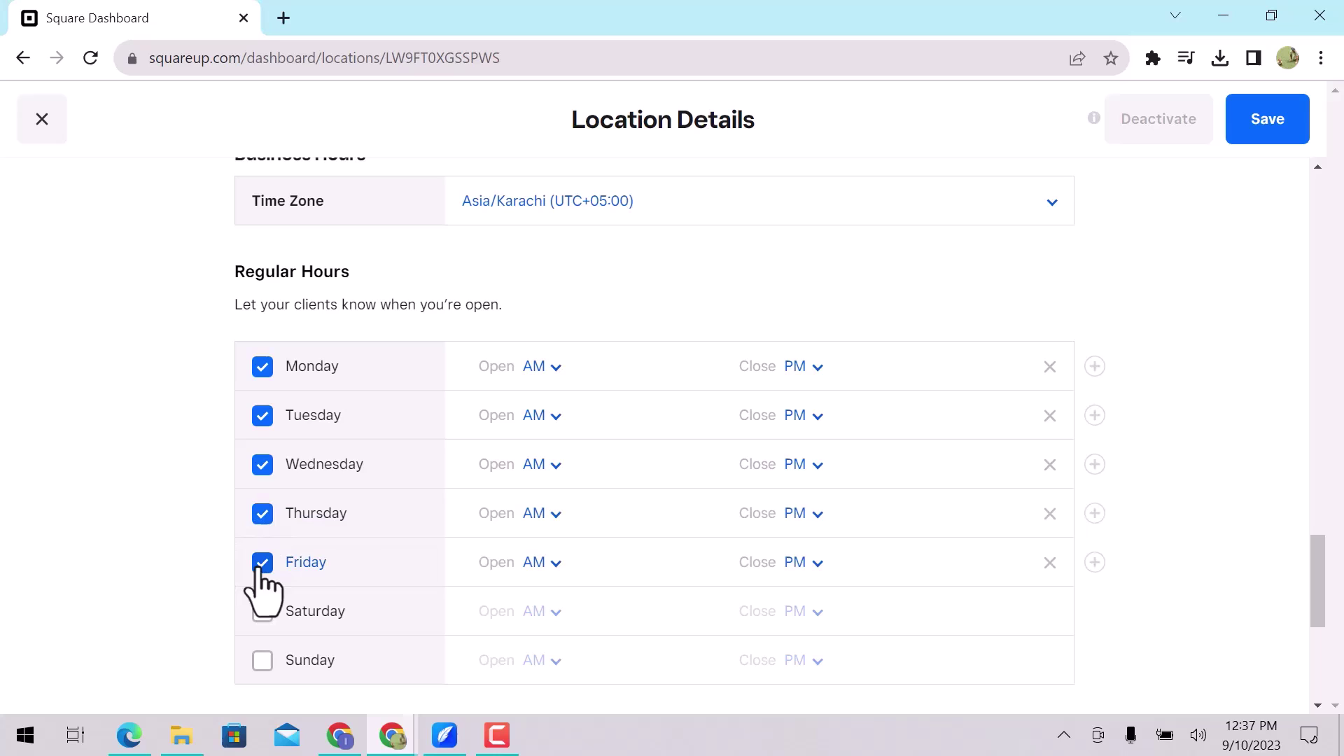
# Set Monday's hours to open at 10:00 and close at 7:00.
pyautogui.click(495, 367)
pyautogui.write('10:')
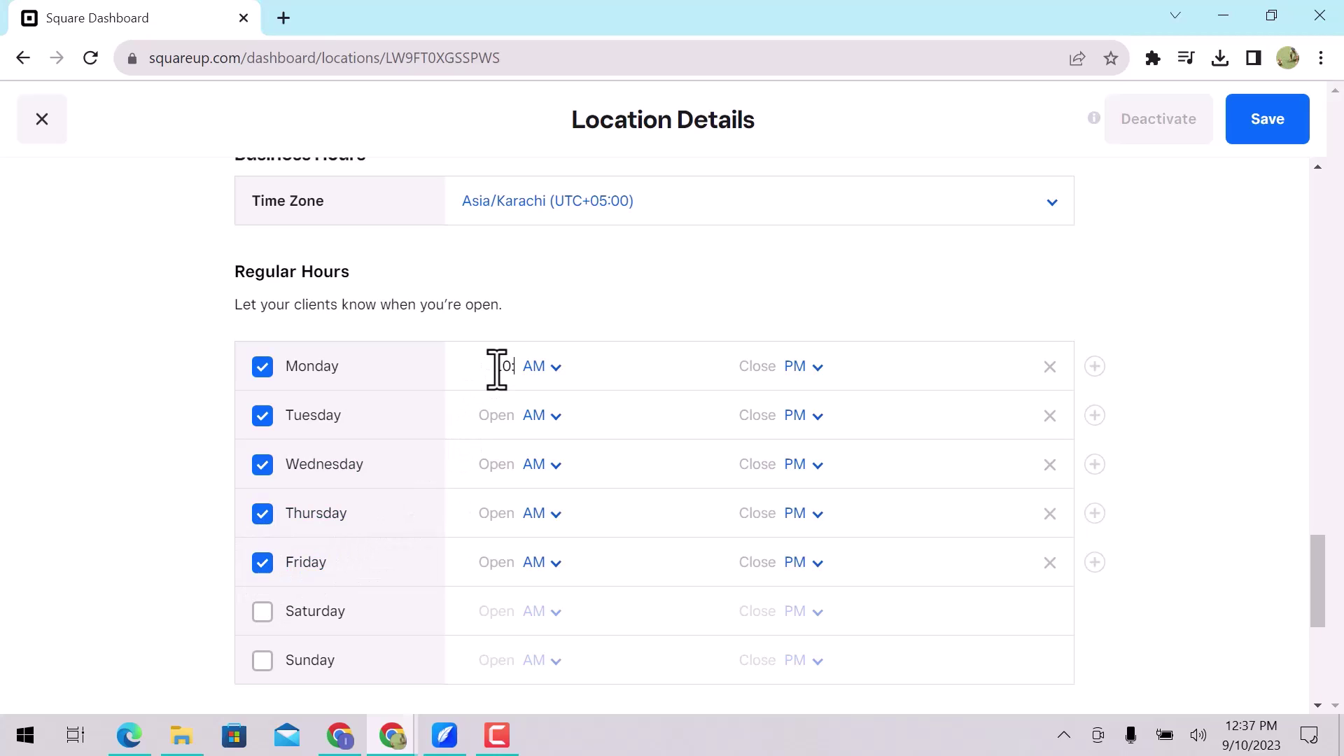
pyautogui.write('00')
pyautogui.click(774, 366)
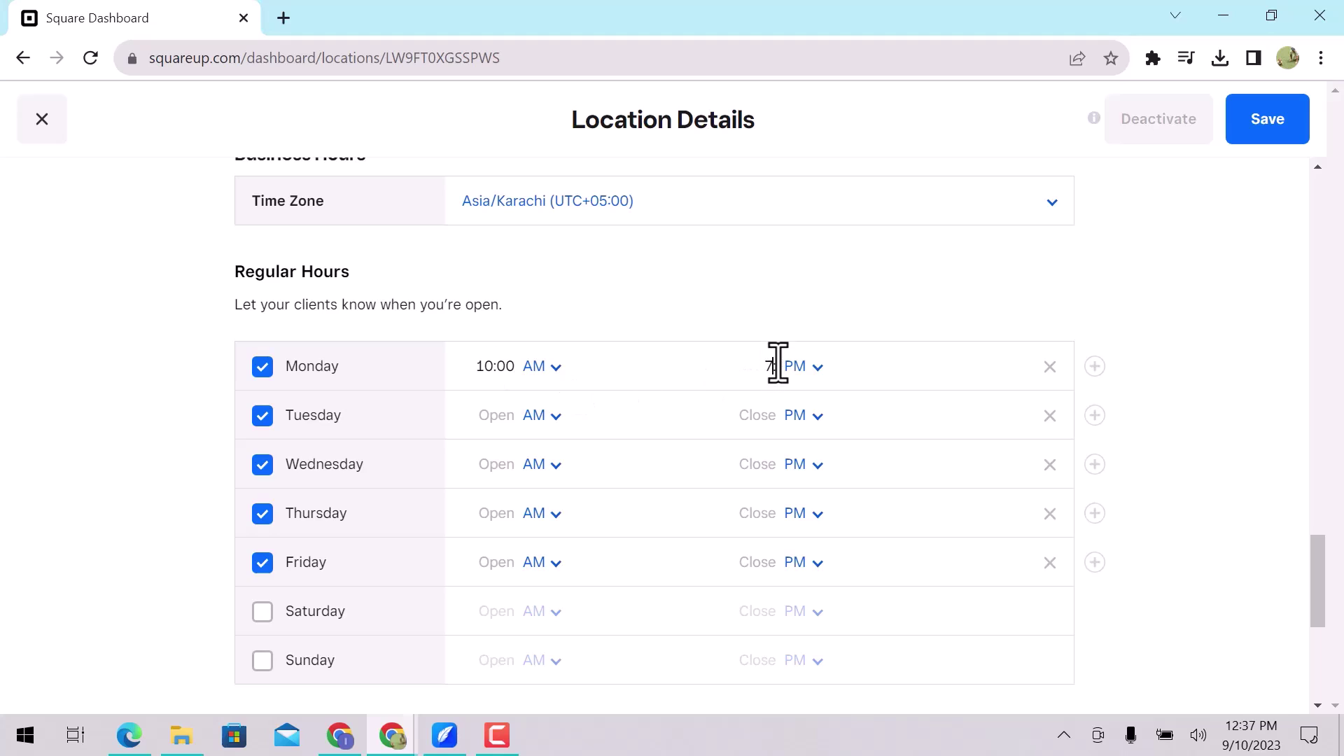
pyautogui.write('7:00')
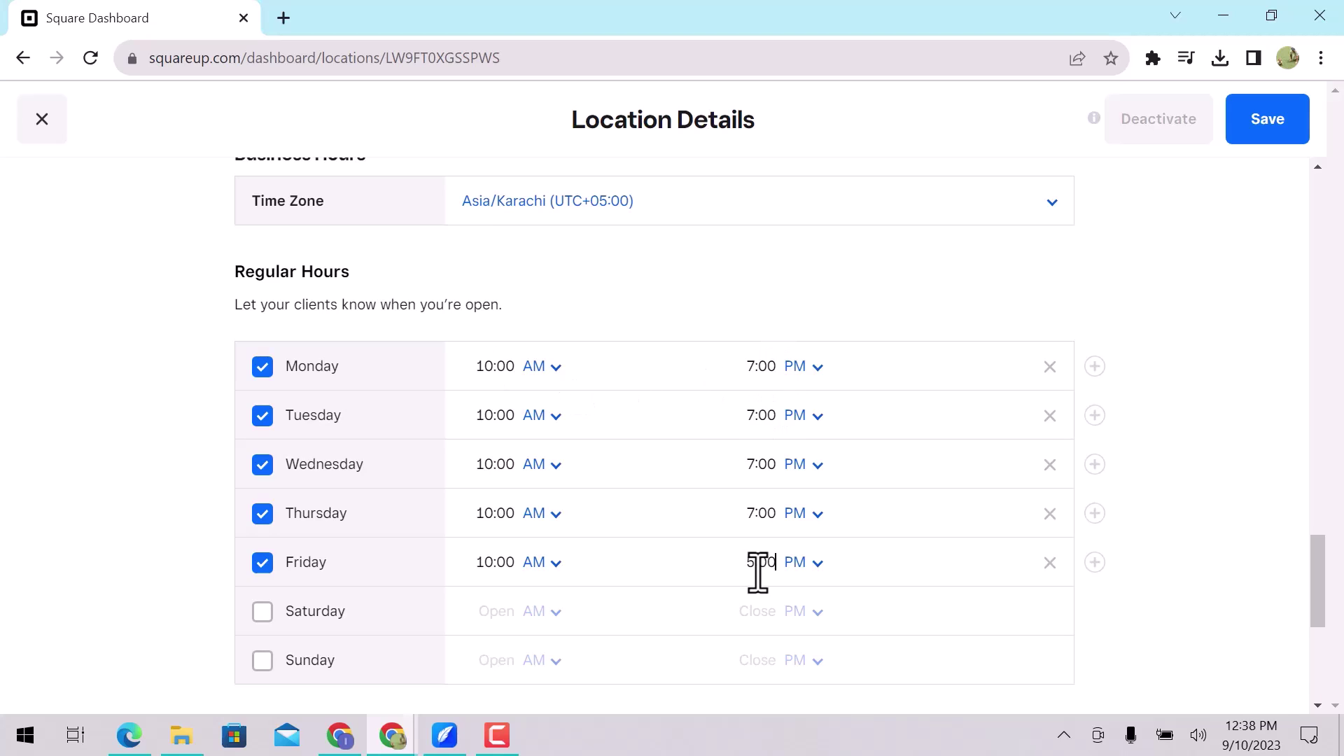
# Save the location details with the updated business hours.
pyautogui.click(1266, 126)
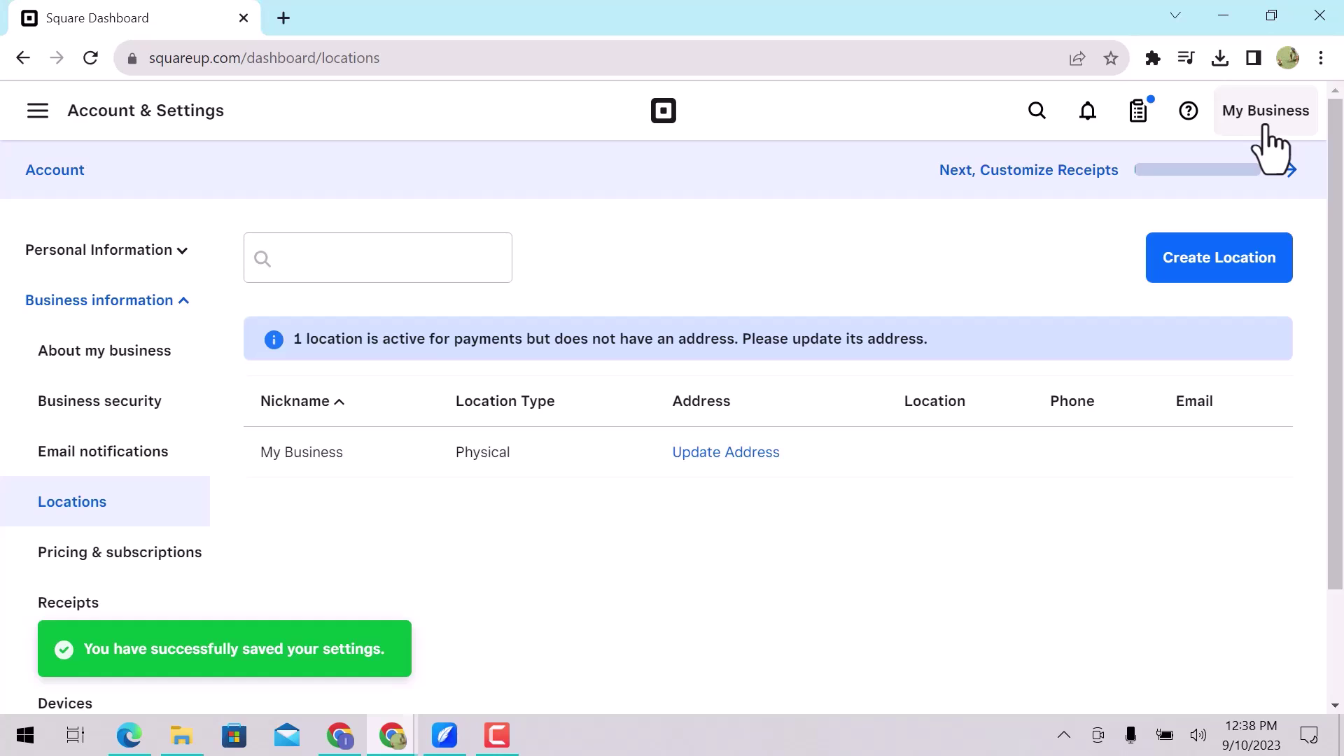
# Start a new location and scroll through its Location Details form, prefilled with My Business.
pyautogui.click(1252, 276)
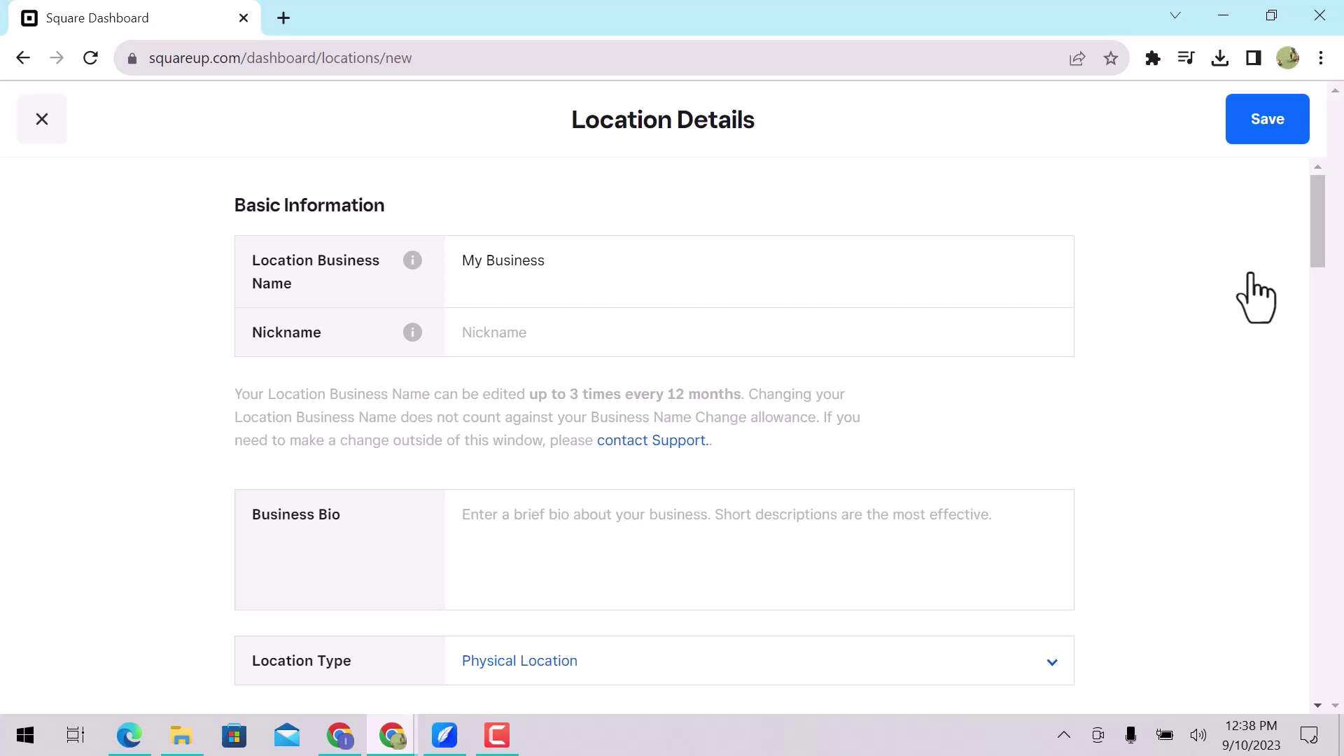
pyautogui.scroll(-20, 1254, 285)
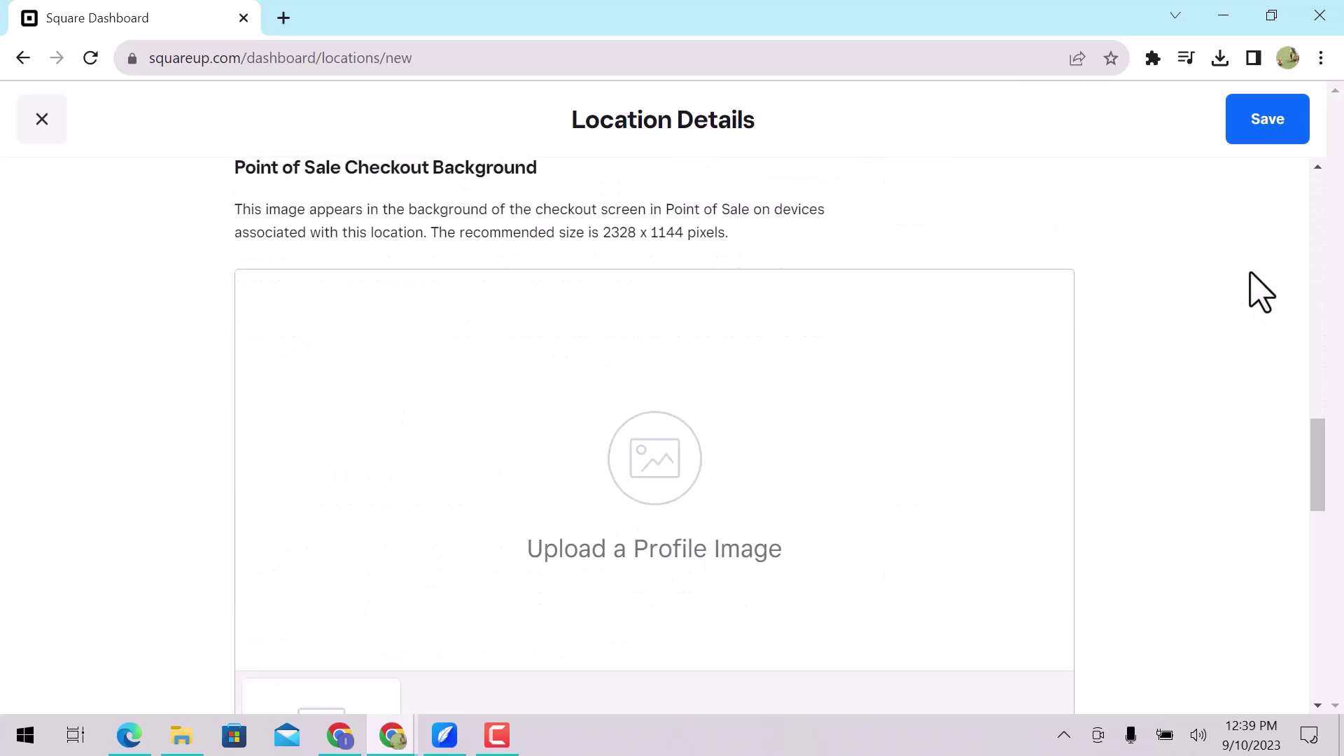
pyautogui.scroll(-7, 1260, 291)
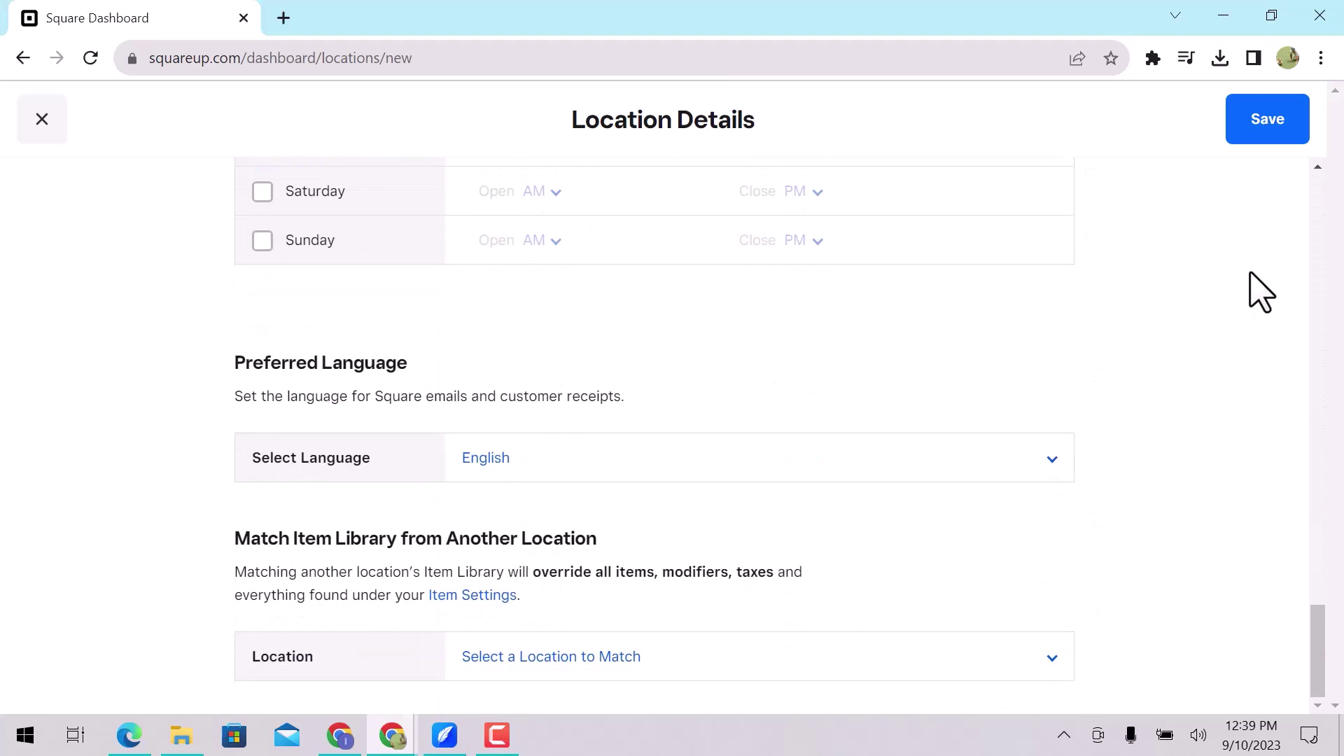